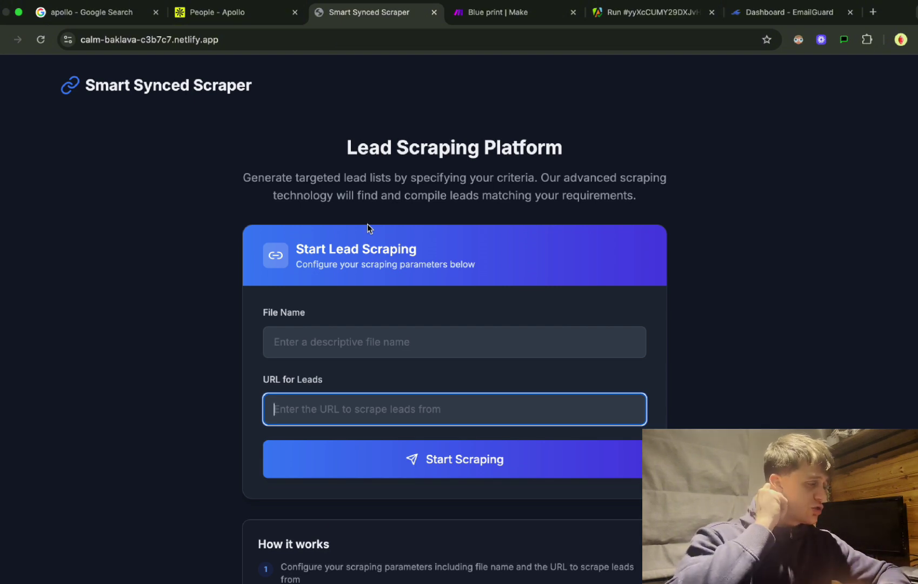
Step: Review the lead scraping form's how-it-works notes and its File Name and URL for Leads fields
scroll(652, 211, down, 3)
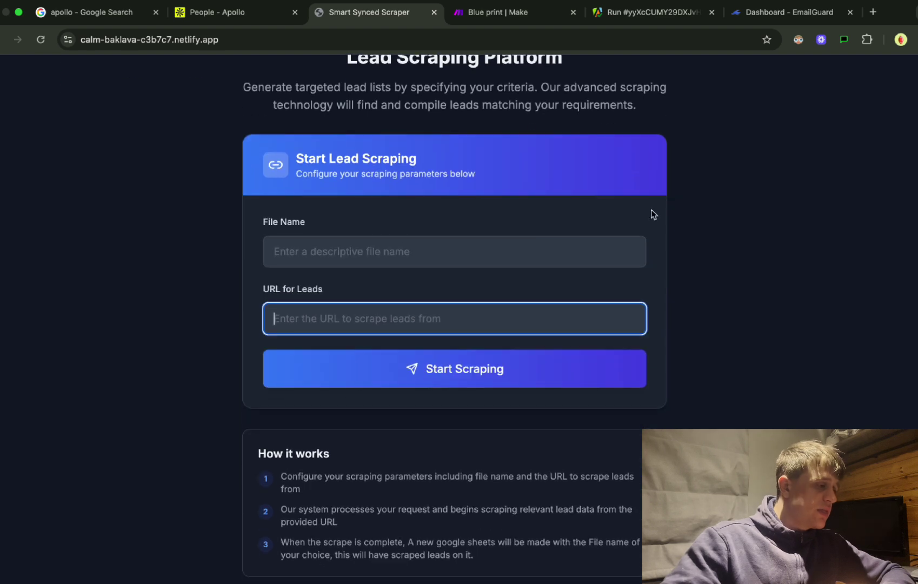
scroll(569, 199, up, 3)
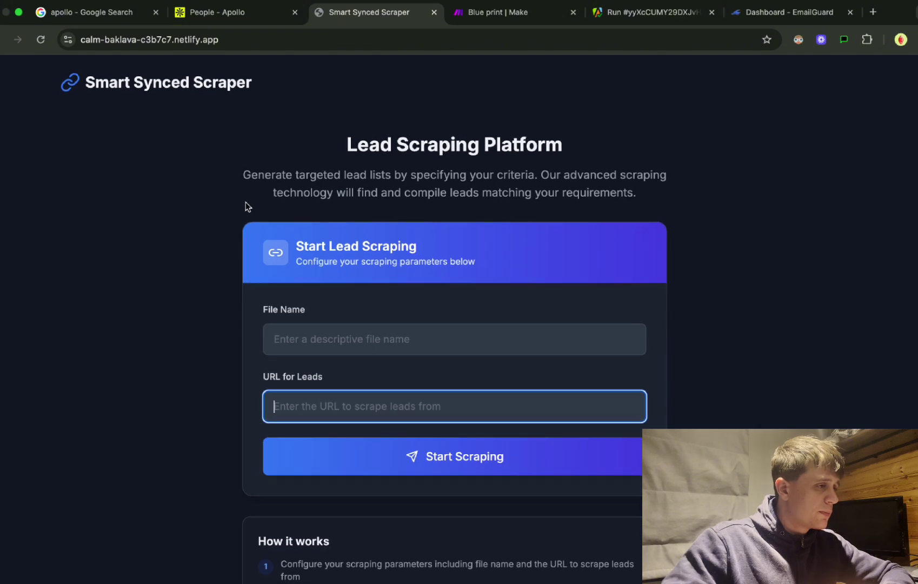
scroll(254, 179, down, 4)
scroll(281, 141, up, 4)
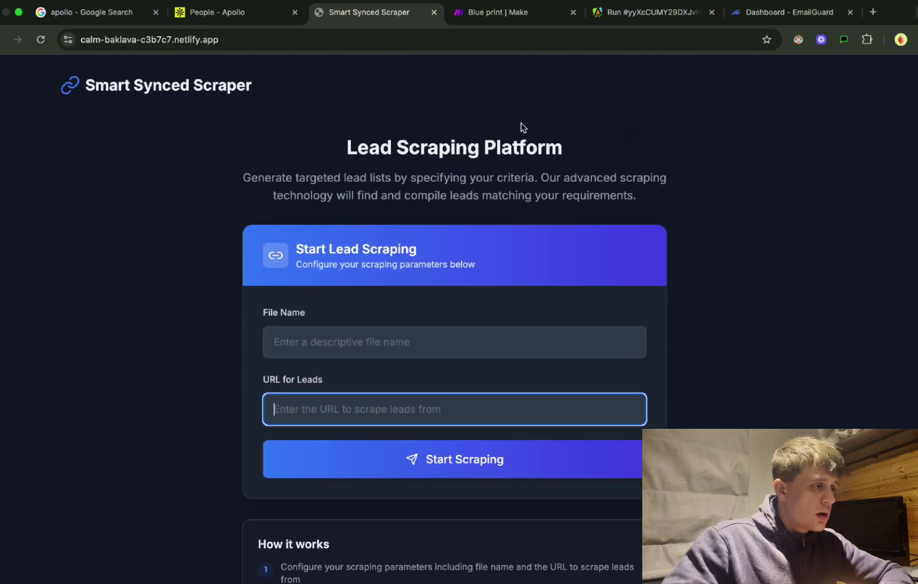
click(409, 342)
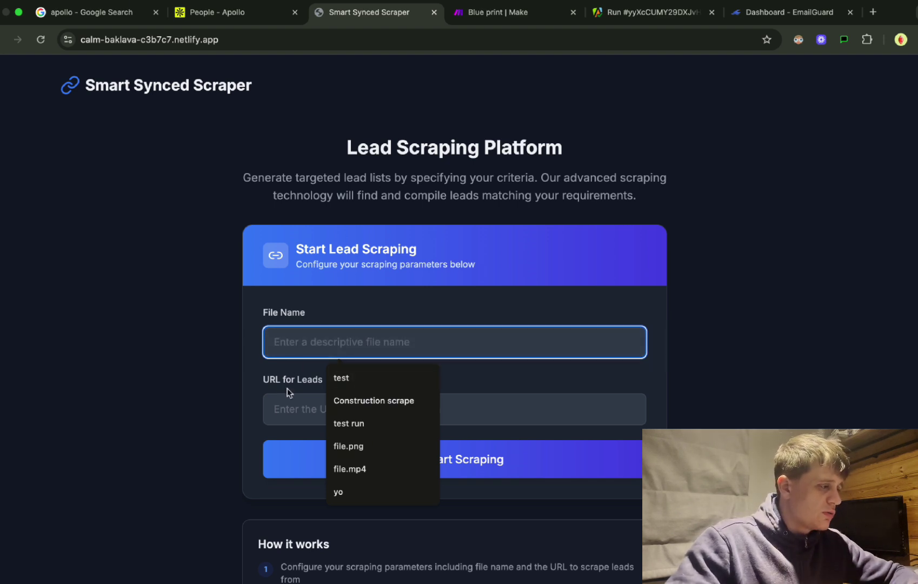
click(282, 405)
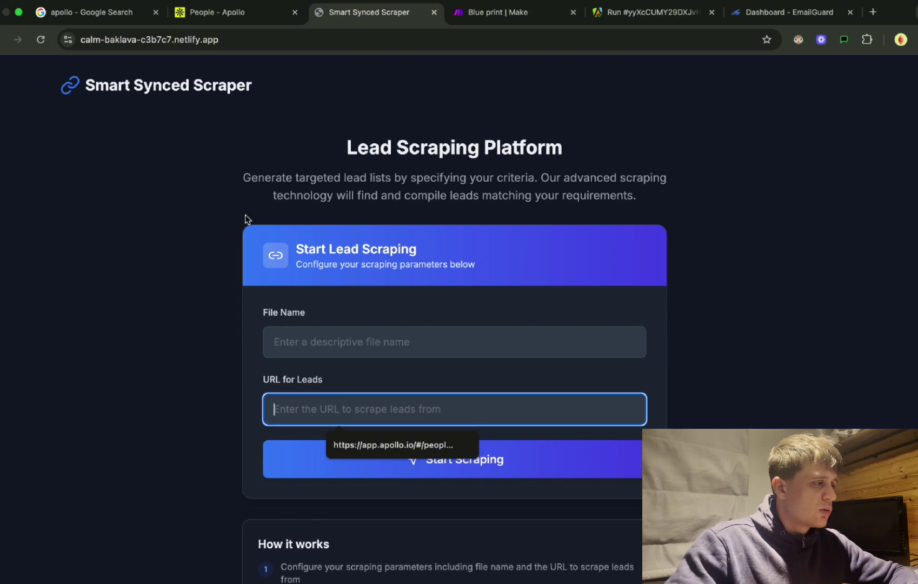
Step: Switch to Apollo's people search and look through the available prospect filters, including the real estate industry filter
click(80, 9)
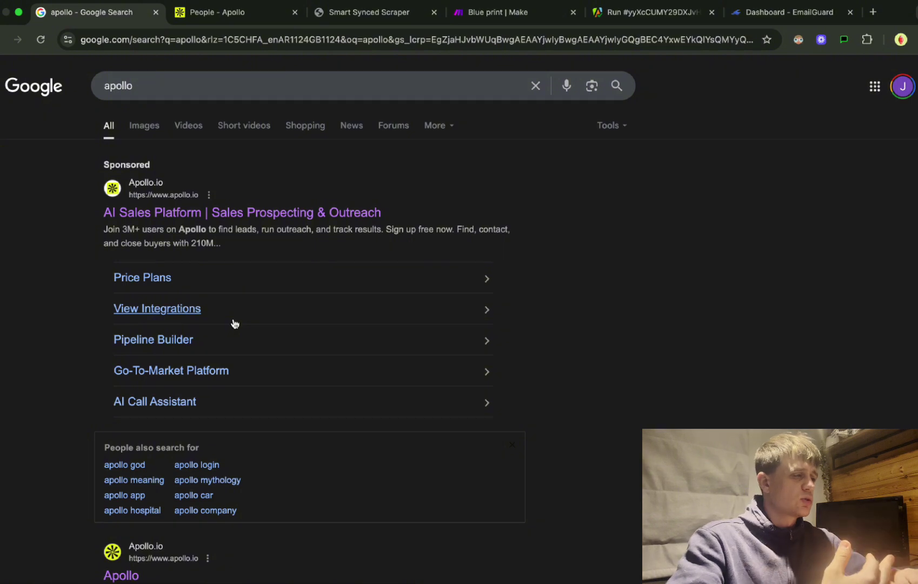
click(224, 11)
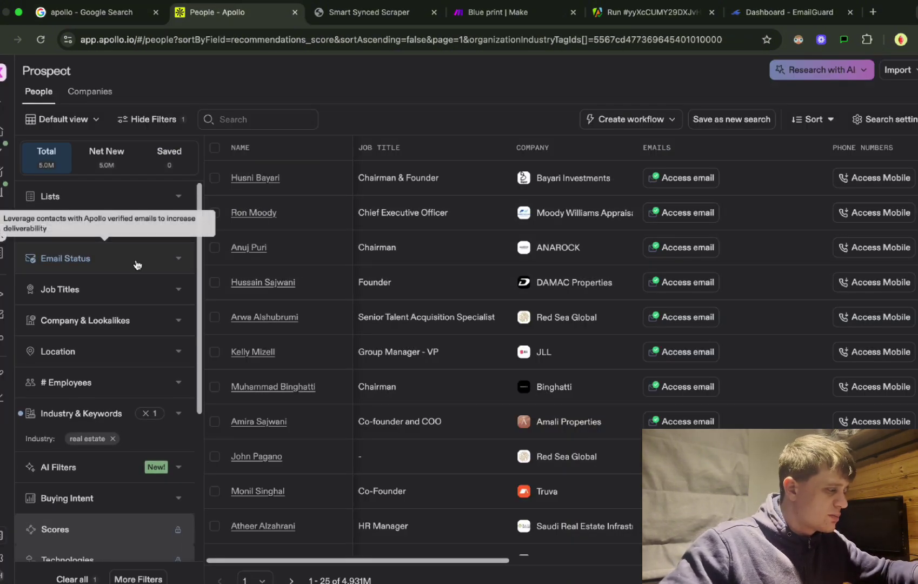
scroll(173, 312, down, 5)
scroll(137, 420, up, 5)
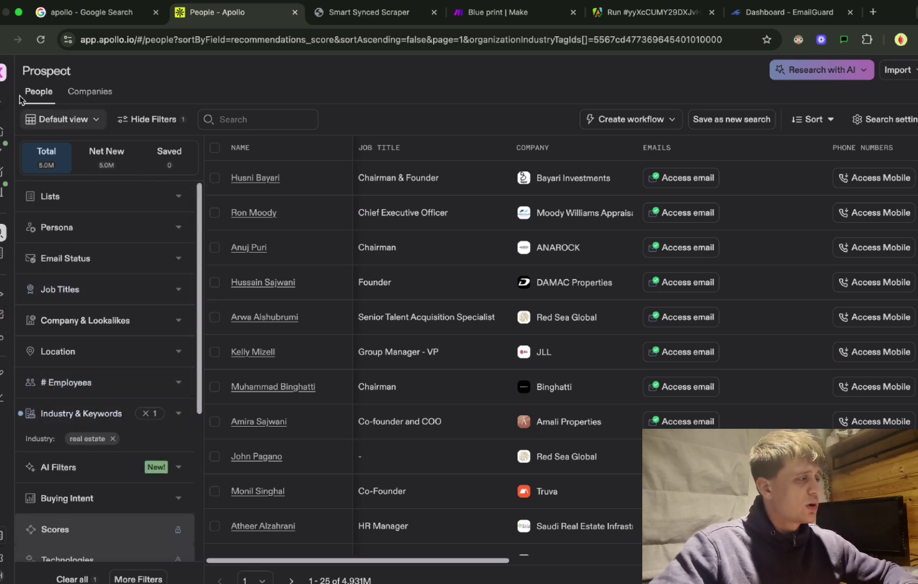
mouse_move(4, 132)
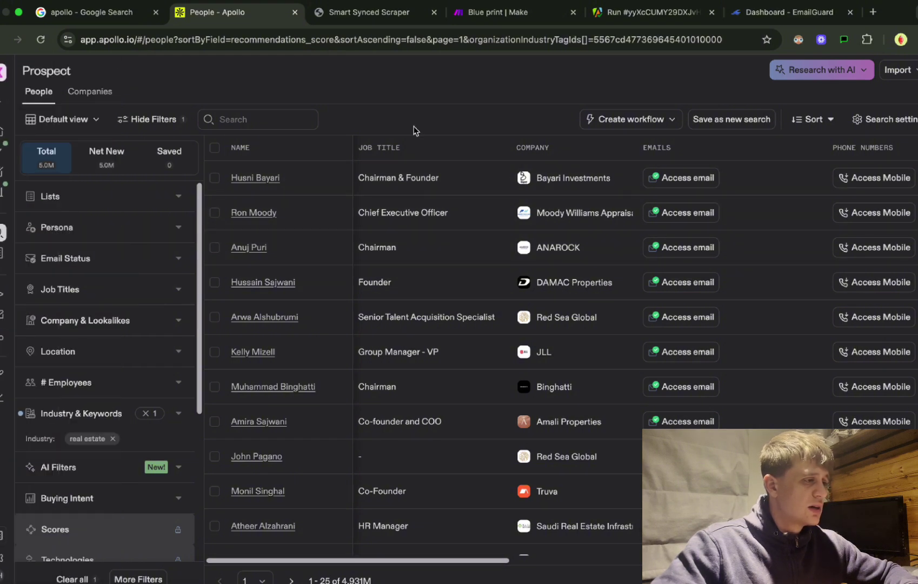
scroll(51, 382, down, 5)
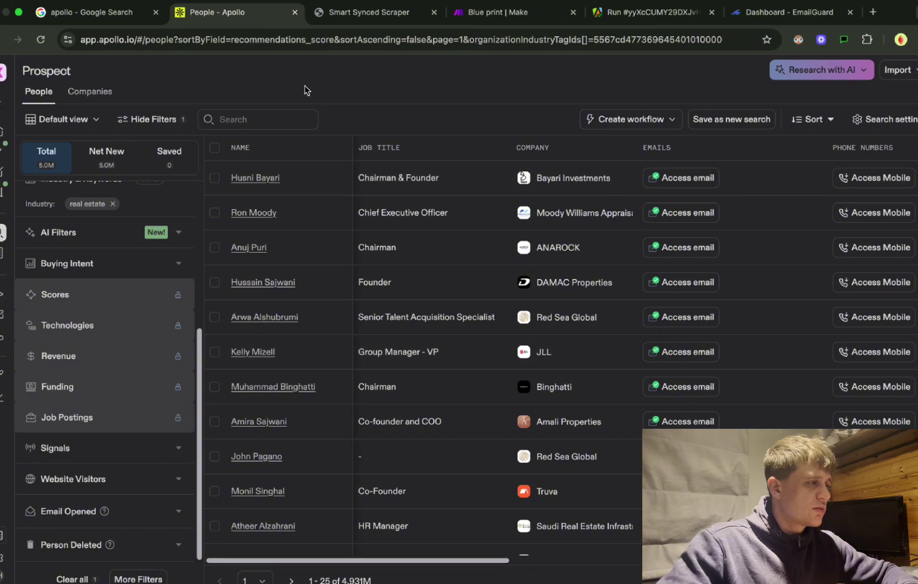
Step: Copy the Apollo people search URL into the scraper form's URL for Leads field and close the Google results page
click(265, 43)
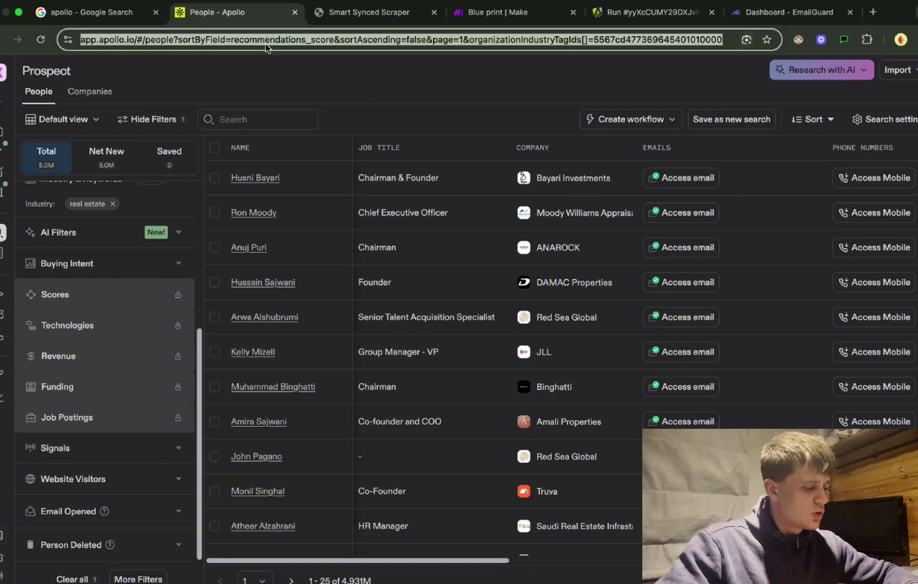
click(92, 12)
click(362, 12)
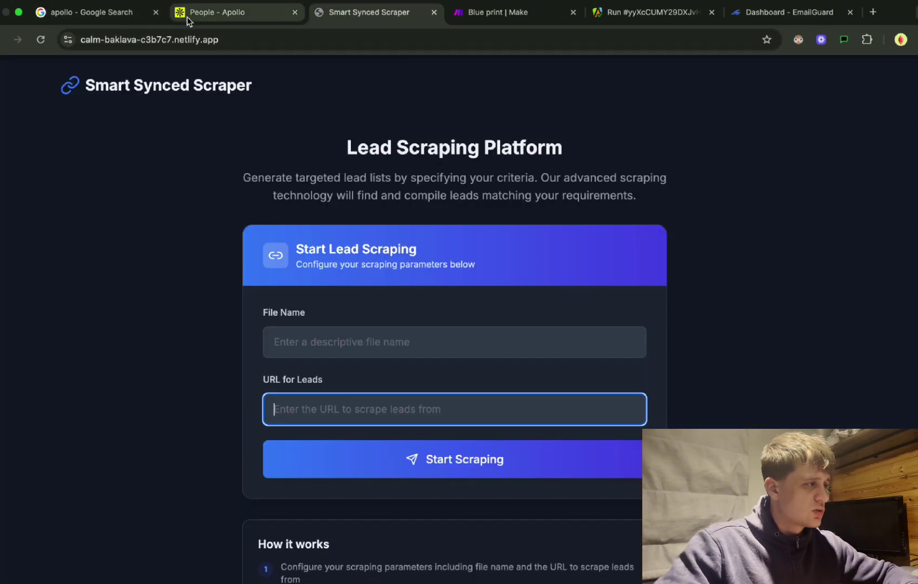
click(155, 12)
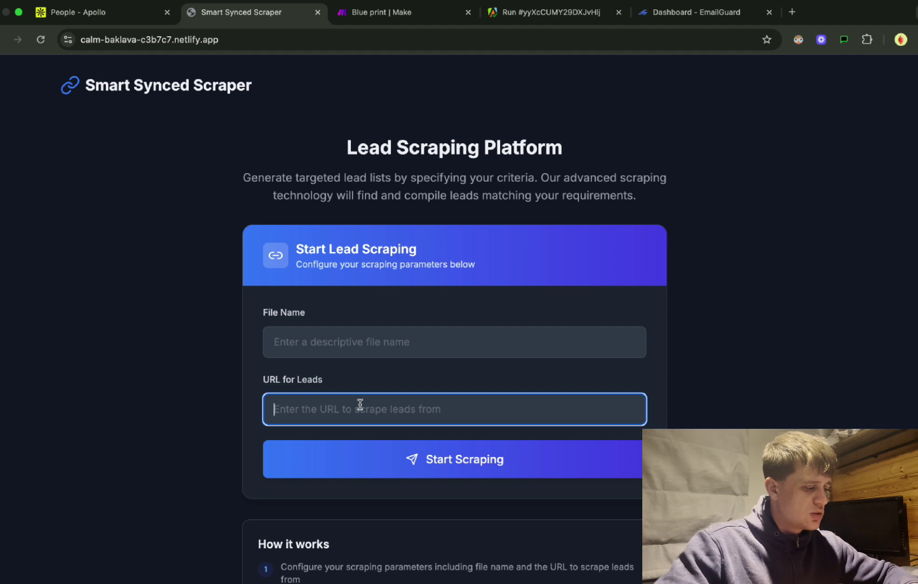
key(super+v)
scroll(460, 422, down, 3)
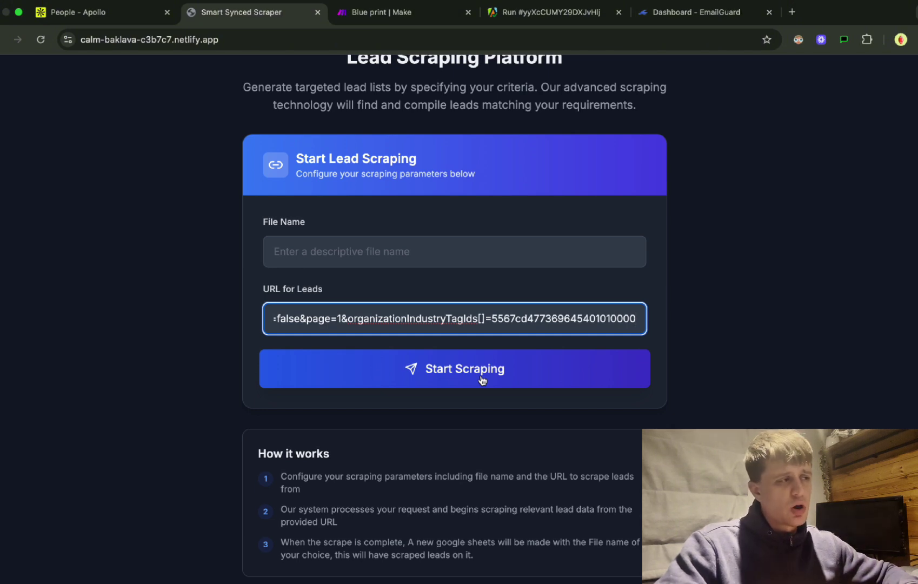
Step: Switch to the Blue print scenario in Make and examine its module chain alongside the scraper form that feeds it
click(382, 13)
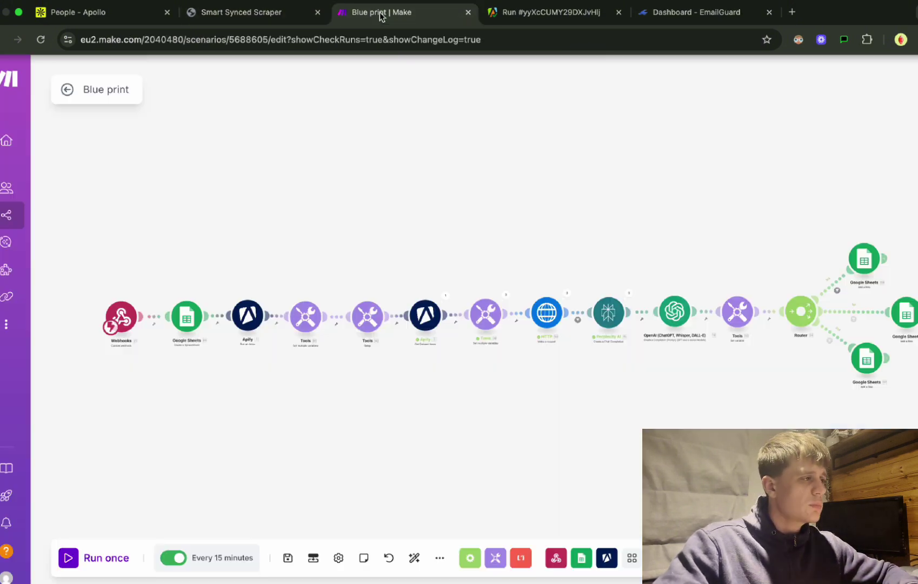
drag(517, 222, 463, 228)
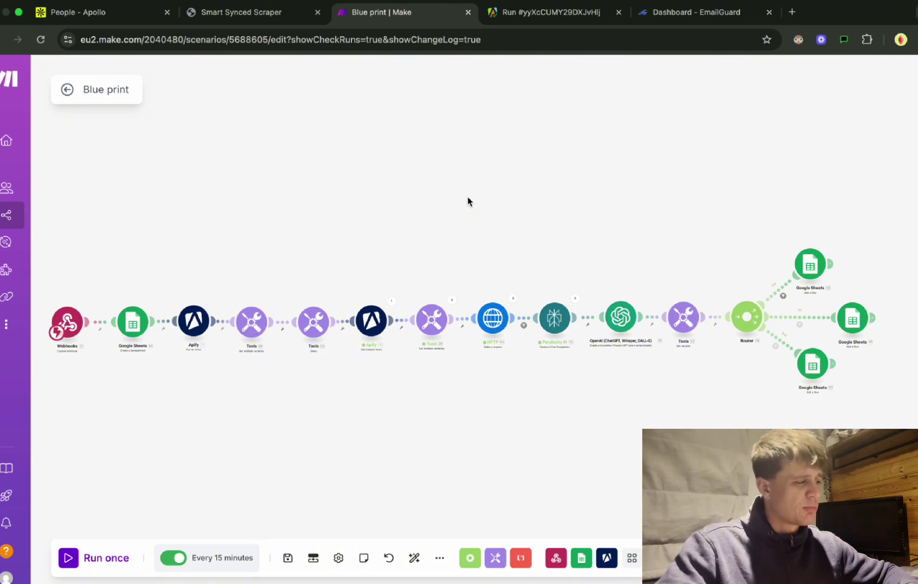
scroll(389, 201, left, 3)
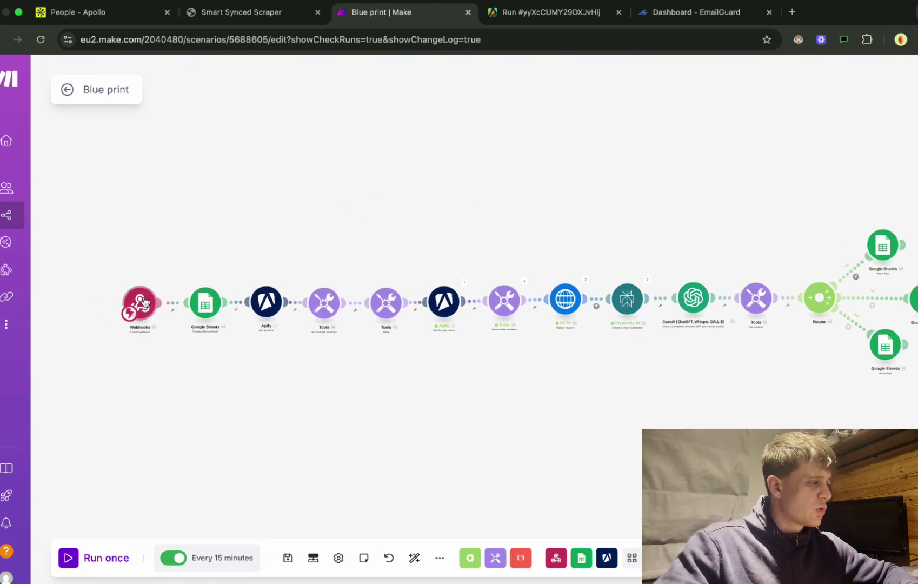
click(242, 11)
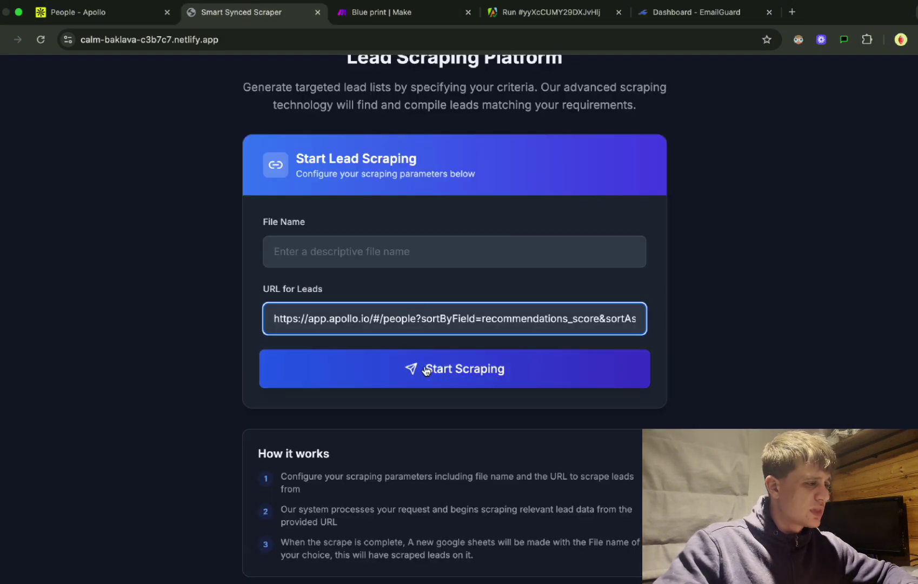
click(368, 13)
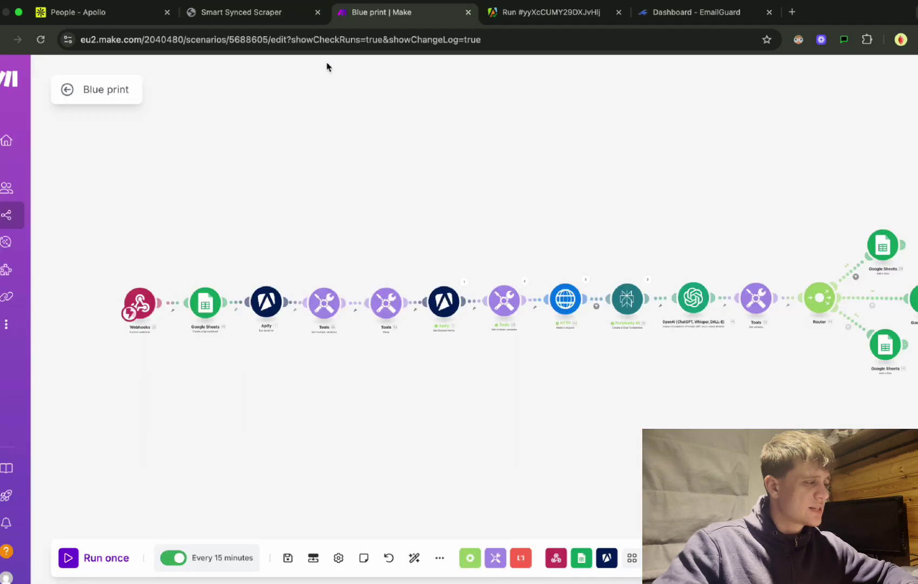
Step: Inspect the settings of the custom webhook module and the Google Sheets module that creates the spreadsheet
scroll(133, 305, up, 3)
click(146, 306)
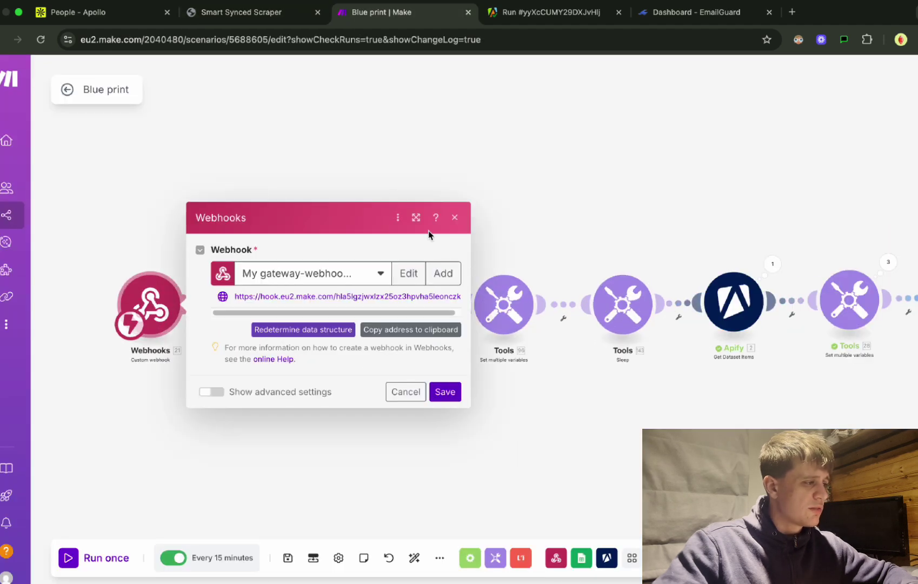
click(430, 139)
scroll(430, 146, down, 3)
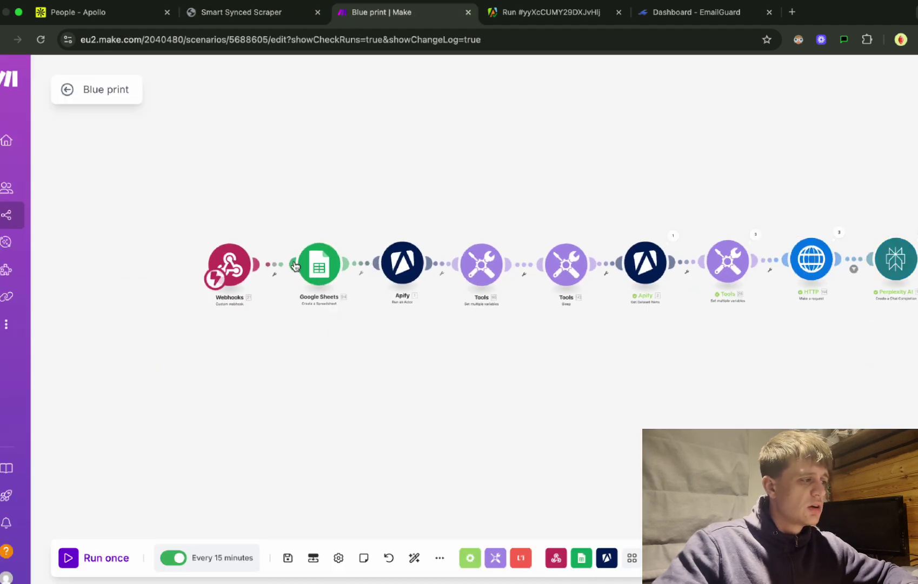
click(323, 267)
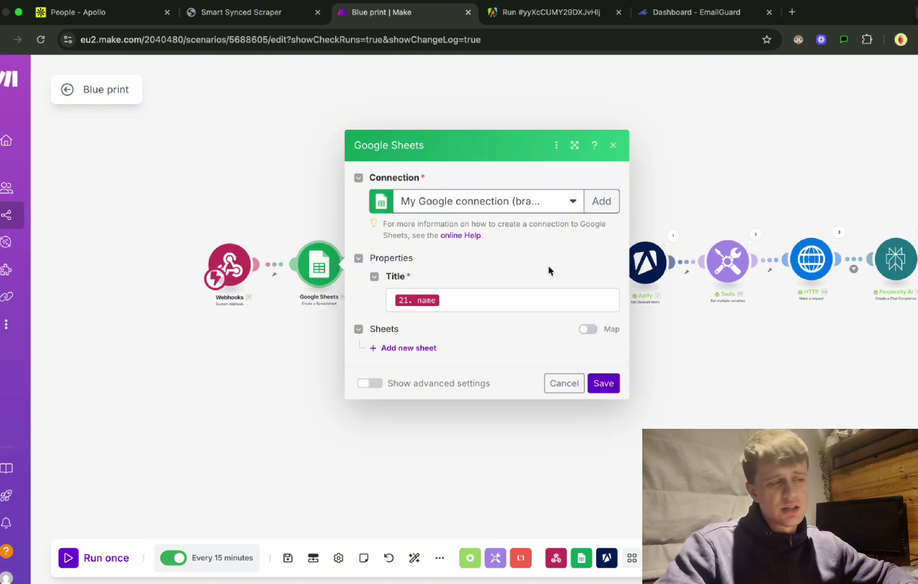
click(293, 184)
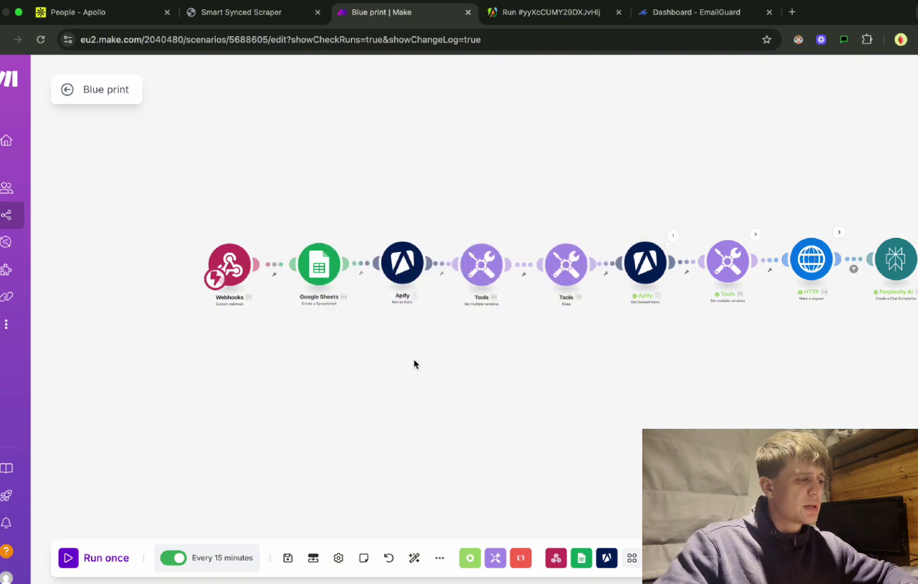
Step: Inspect the Run an Actor module's Apify settings, including the totalRecords value in its input JSON
drag(414, 363, 347, 387)
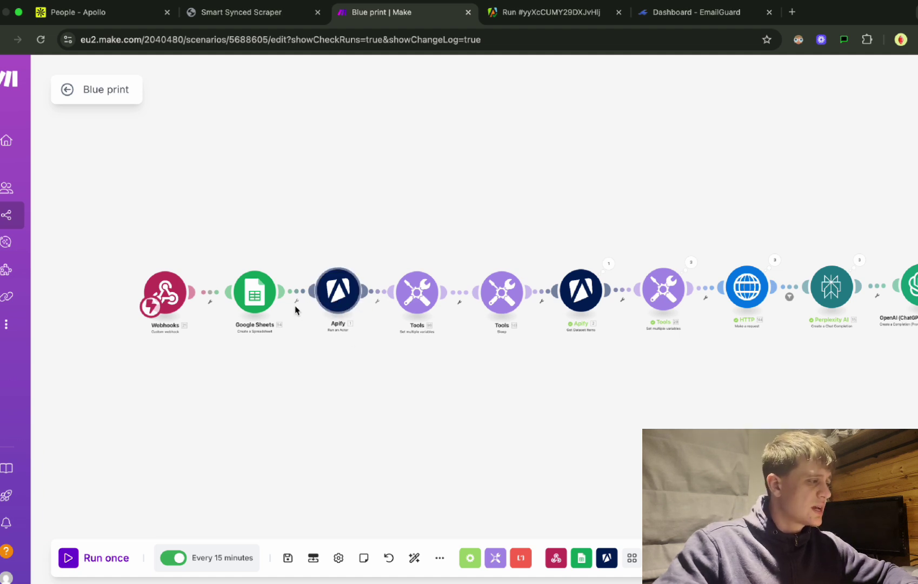
click(336, 300)
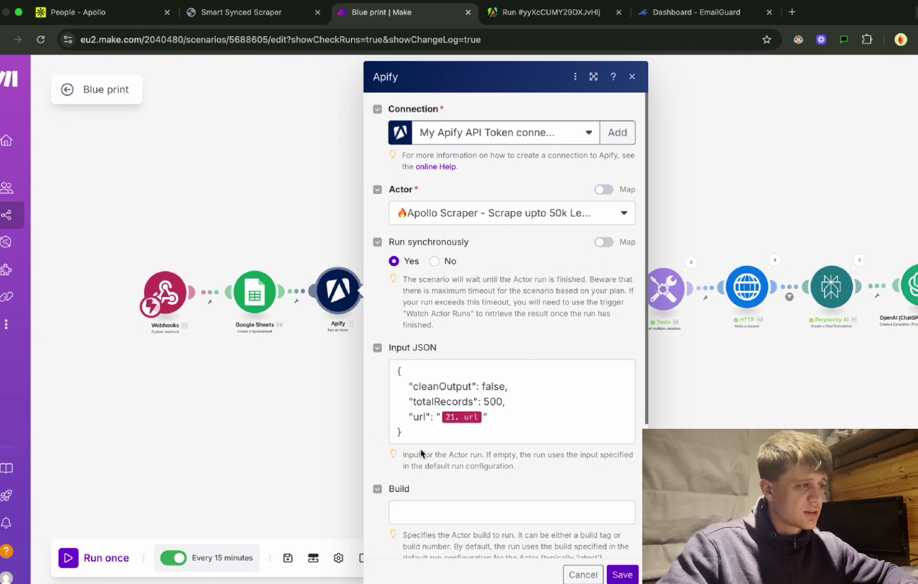
double_click(490, 401)
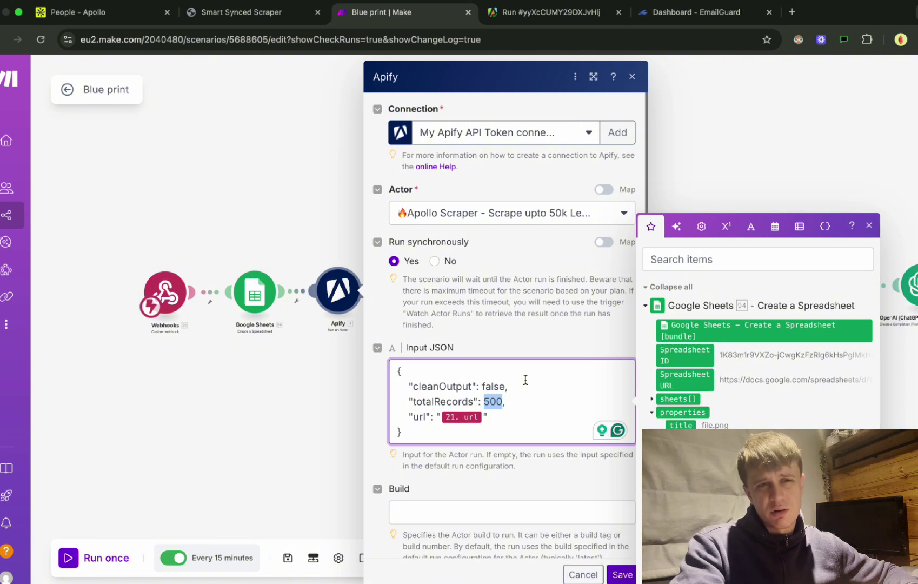
click(725, 150)
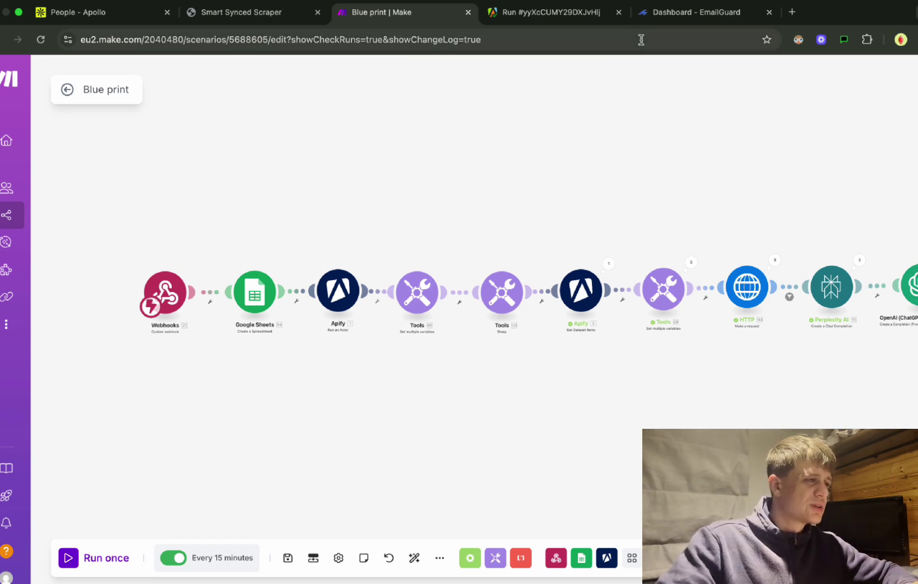
Step: Switch to the Apify console and open the actor "Apollo Scraper - Scrape upto 50k Leads" from the actors list
click(544, 12)
scroll(357, 271, up, 20)
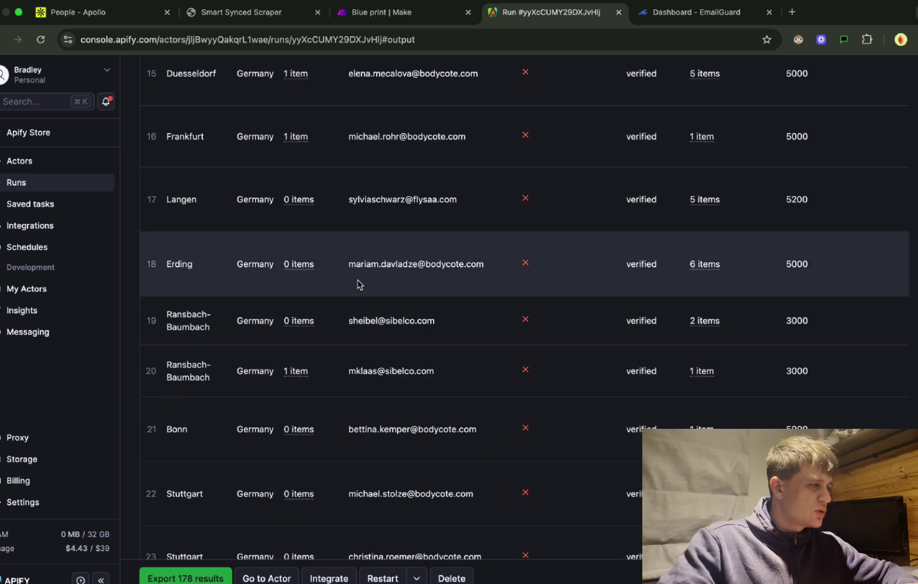
click(72, 185)
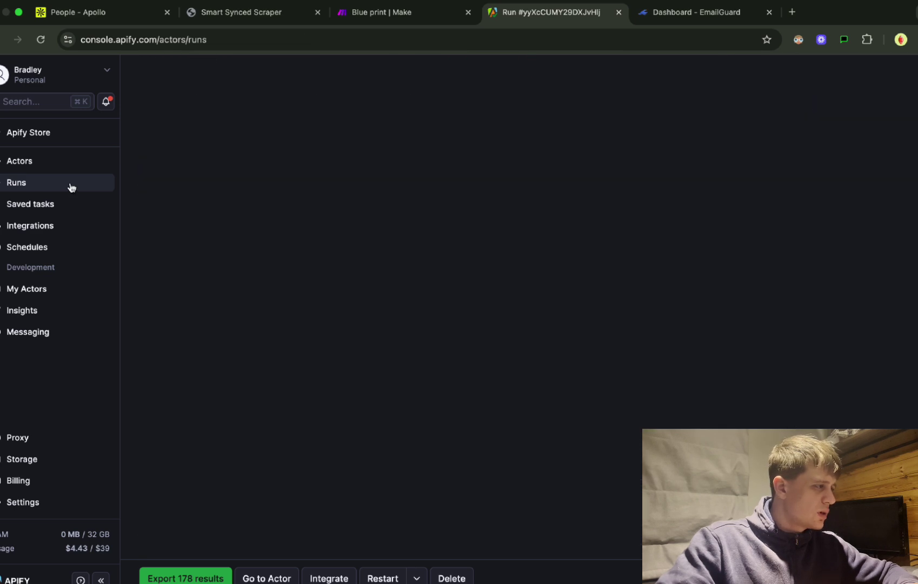
click(57, 168)
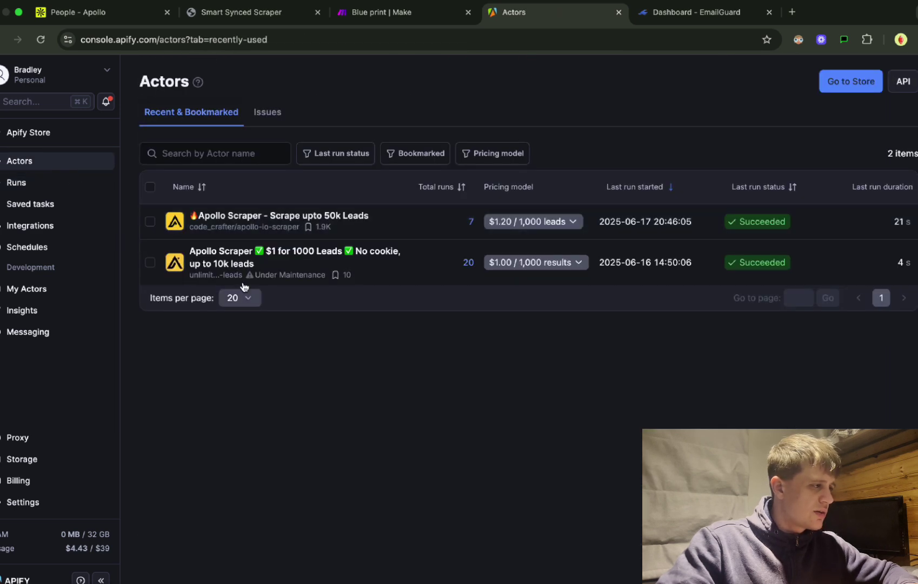
click(275, 223)
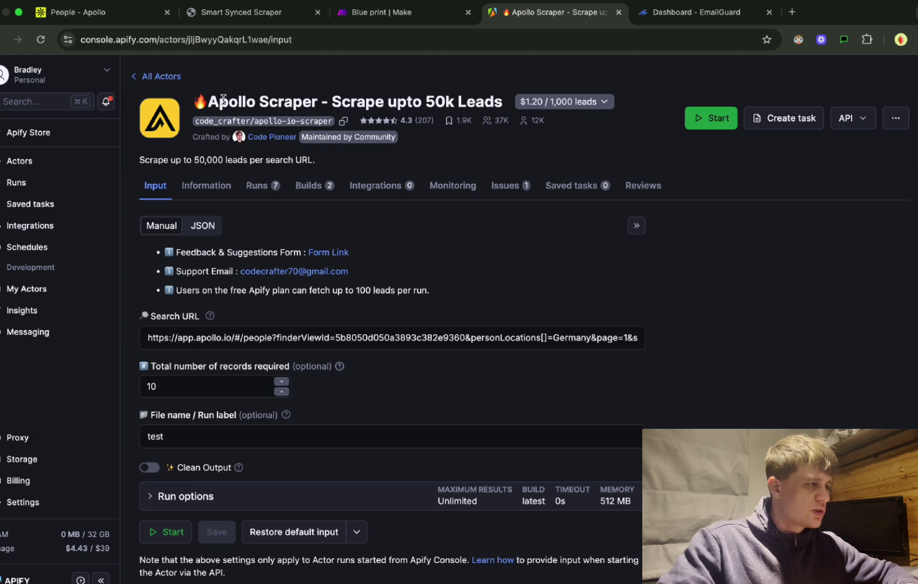
Step: Examine the Apollo Scraper actor's title and its Search URL and total number of records inputs
drag(217, 101, 507, 102)
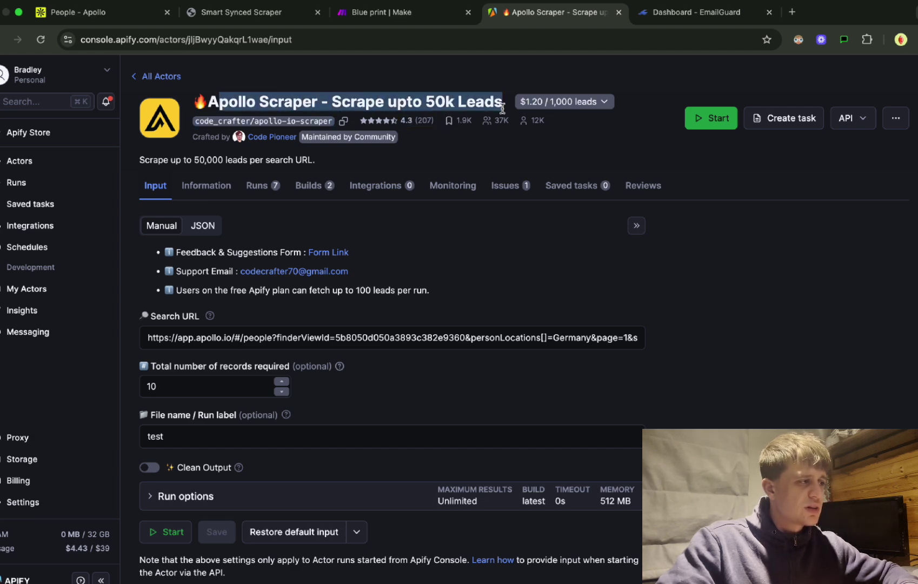
click(502, 271)
scroll(644, 322, down, 1)
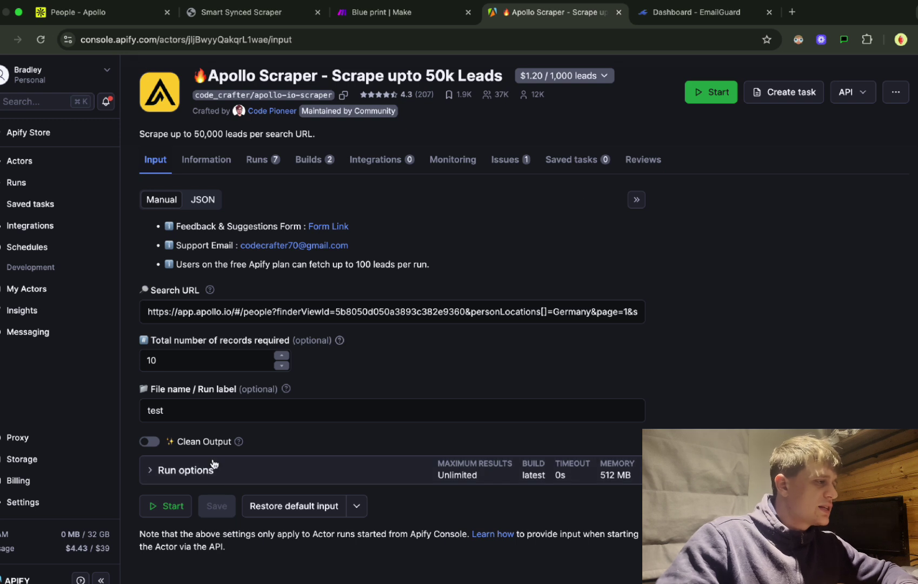
click(382, 310)
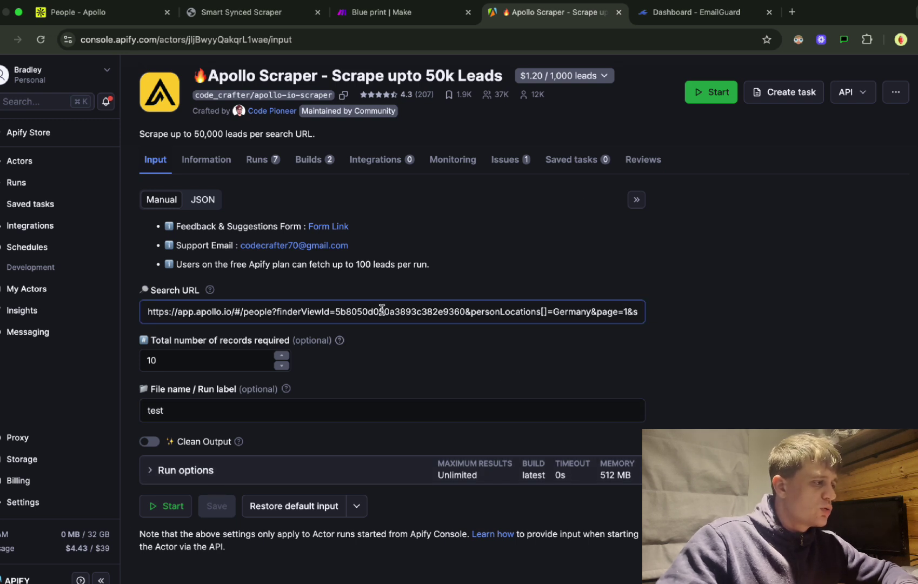
click(184, 354)
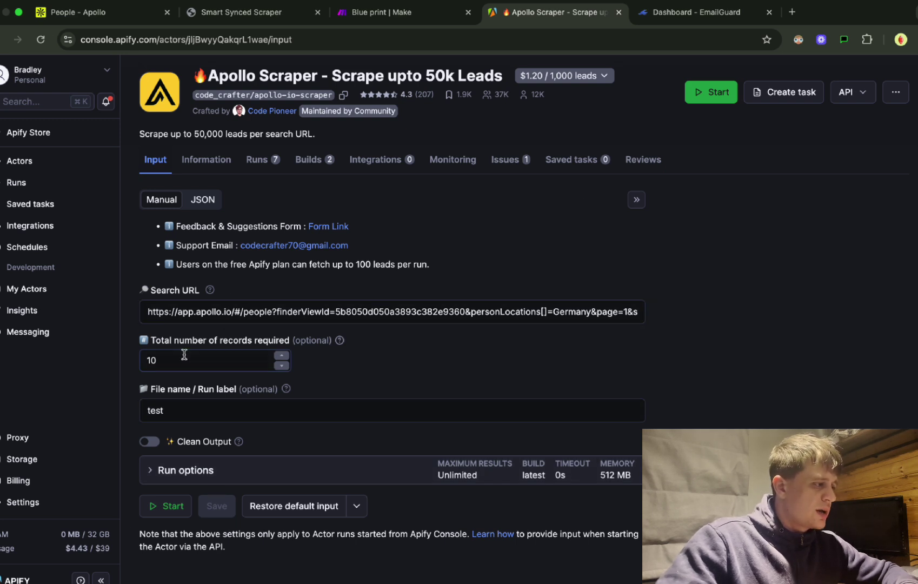
Step: Check the actor's file name / run label input, and open the most recent successful run from its runs list
click(201, 410)
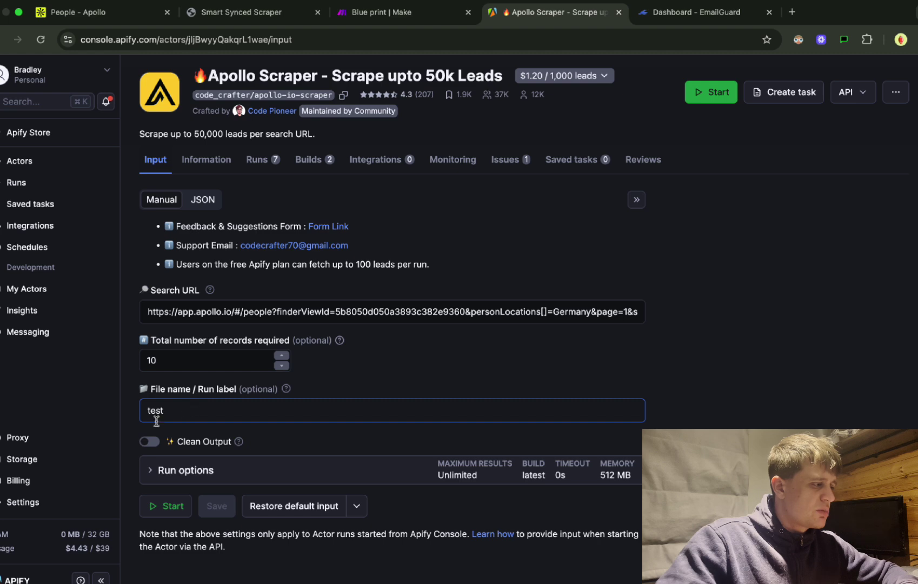
click(227, 450)
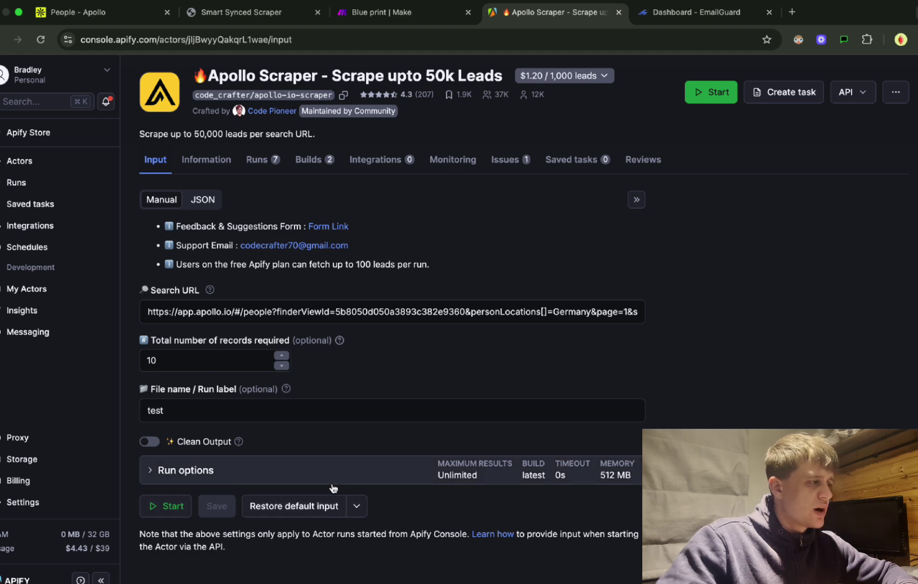
click(267, 163)
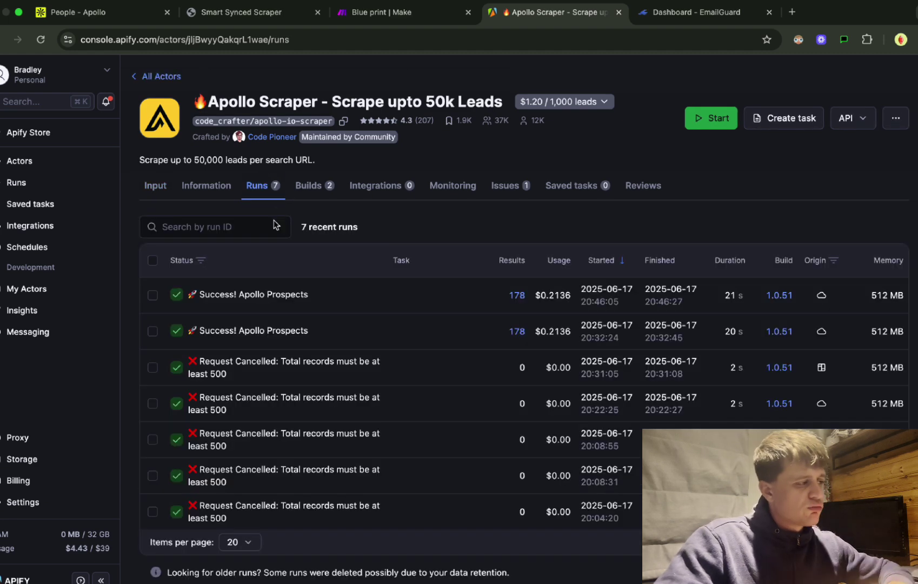
click(420, 299)
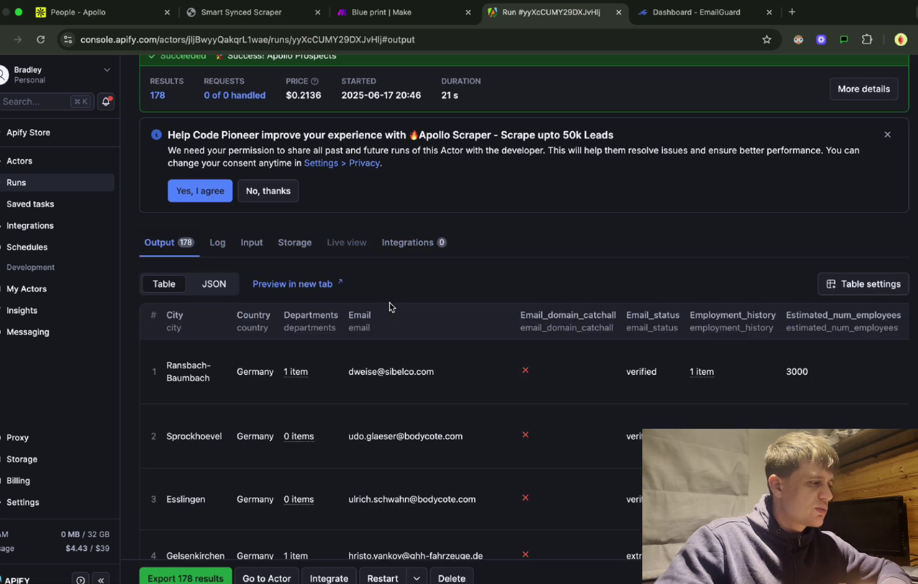
Step: Examine the scraped leads in the run's output table, including the email and email status columns
scroll(389, 303, down, 2)
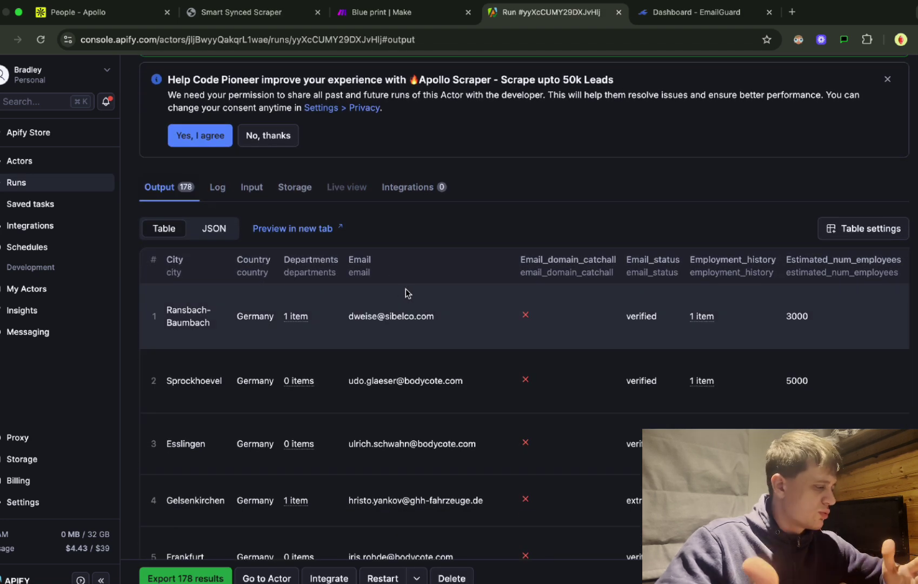
scroll(407, 293, down, 12)
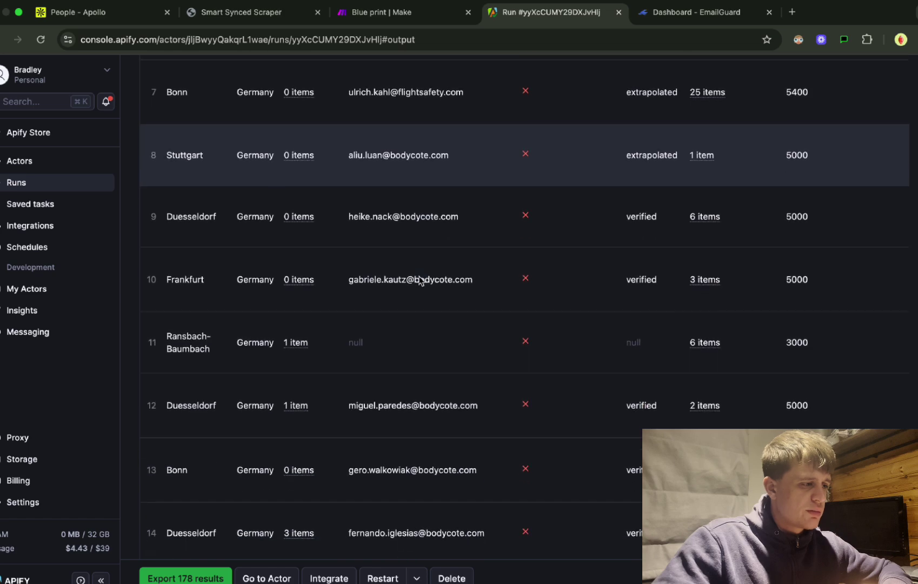
scroll(605, 303, down, 9)
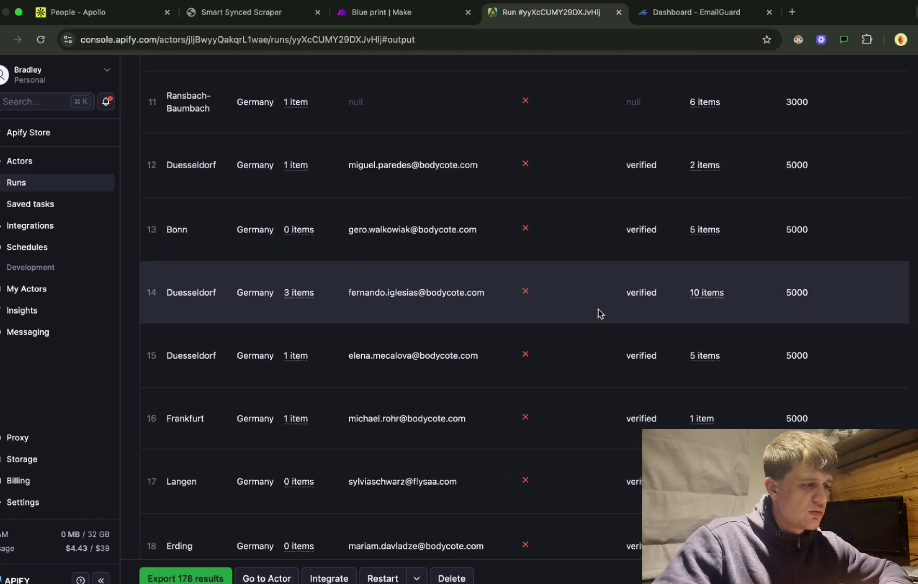
scroll(617, 403, down, 9)
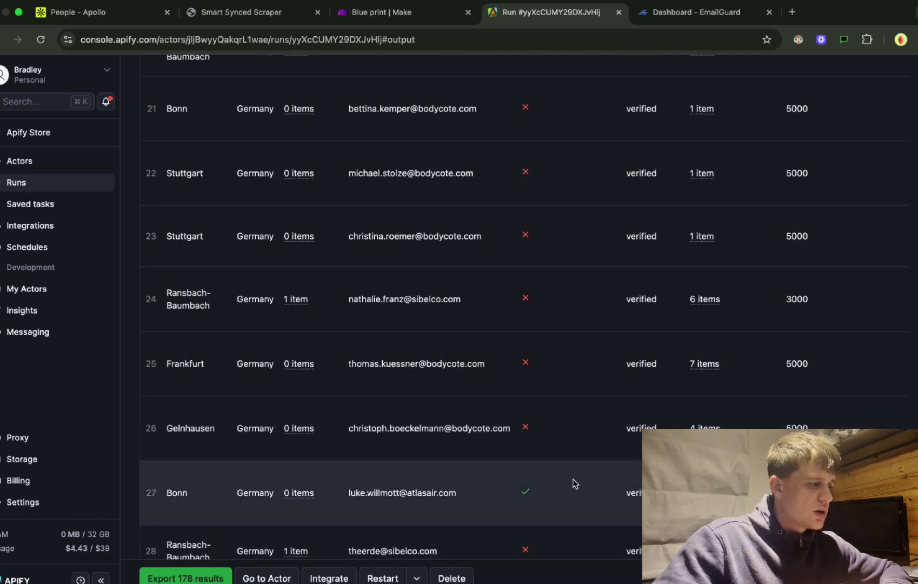
scroll(360, 265, up, 20)
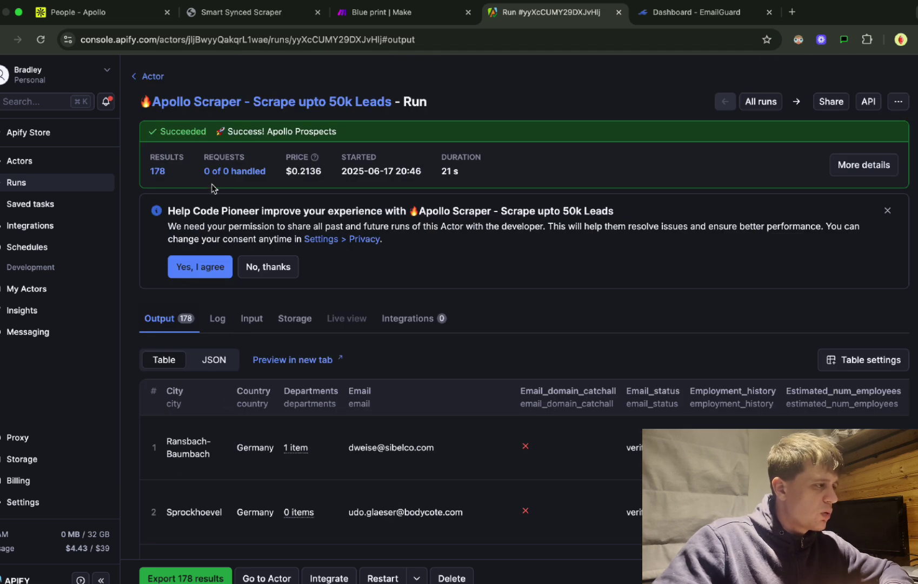
Step: Return to the actor's runs list, reopen the latest successful run and view its output table
click(146, 81)
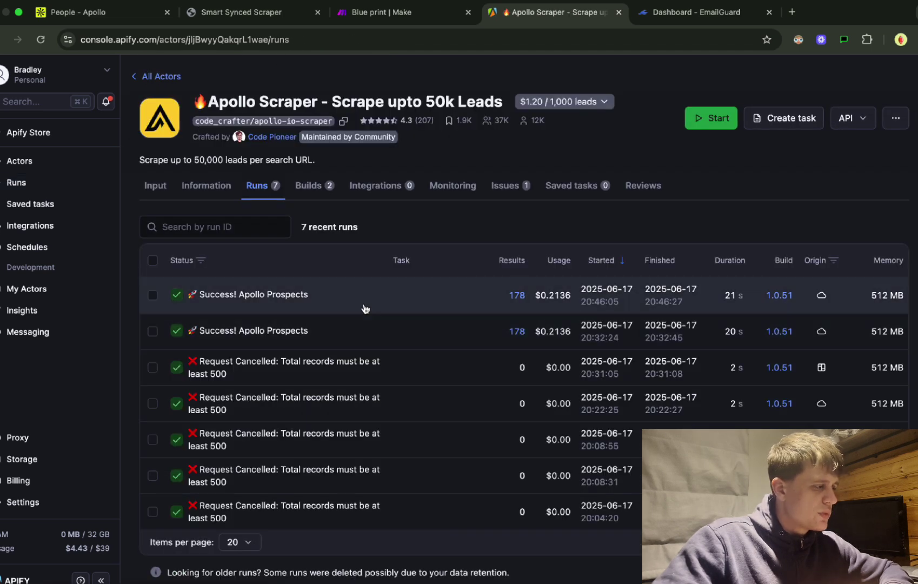
click(311, 305)
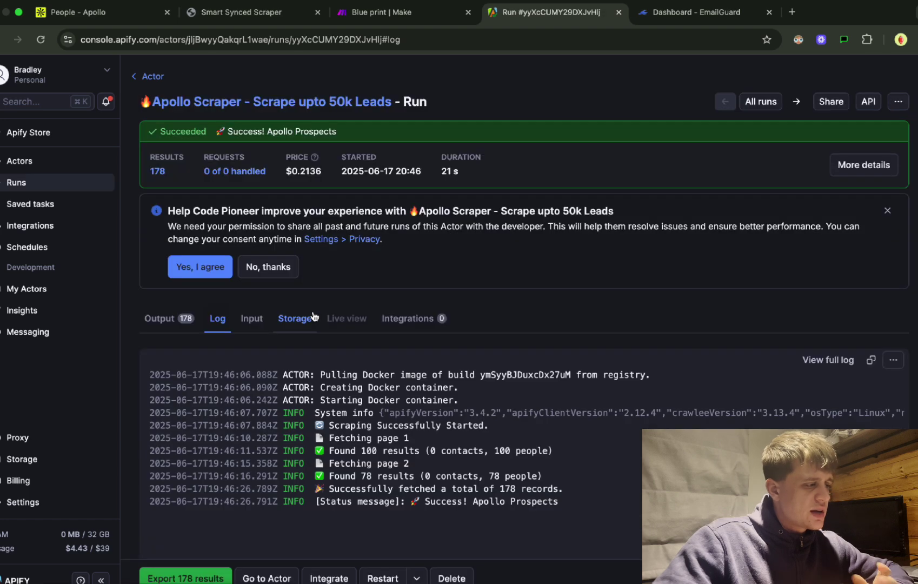
scroll(260, 324, down, 2)
click(162, 228)
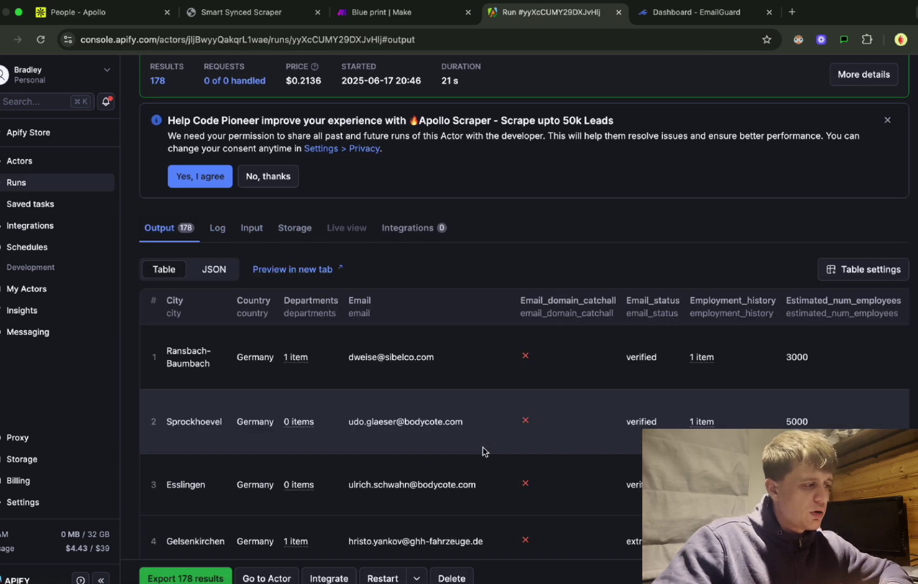
scroll(484, 452, down, 4)
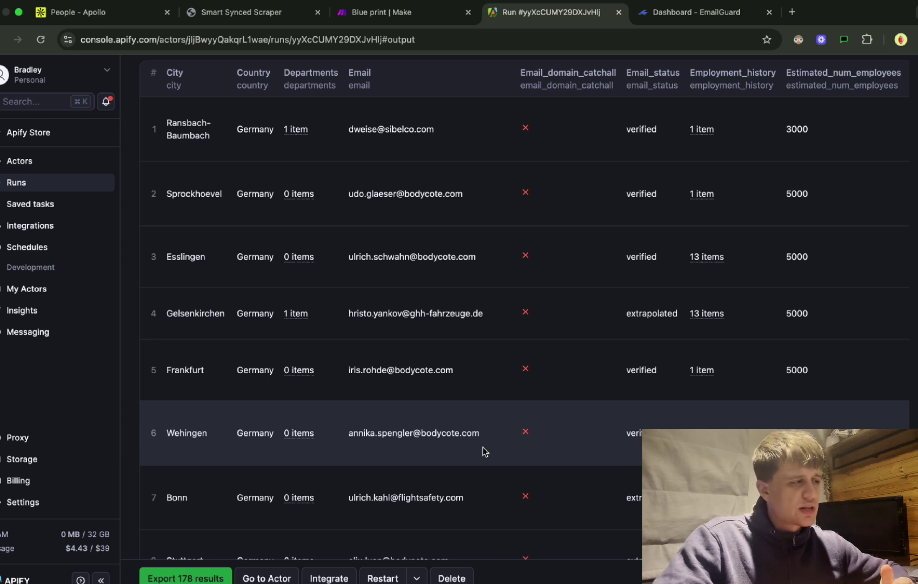
Step: Switch to the Make scenario and inspect the Sheets ID, dataSet ID and Sheets URL variables in the first Set multiple variables module
click(378, 16)
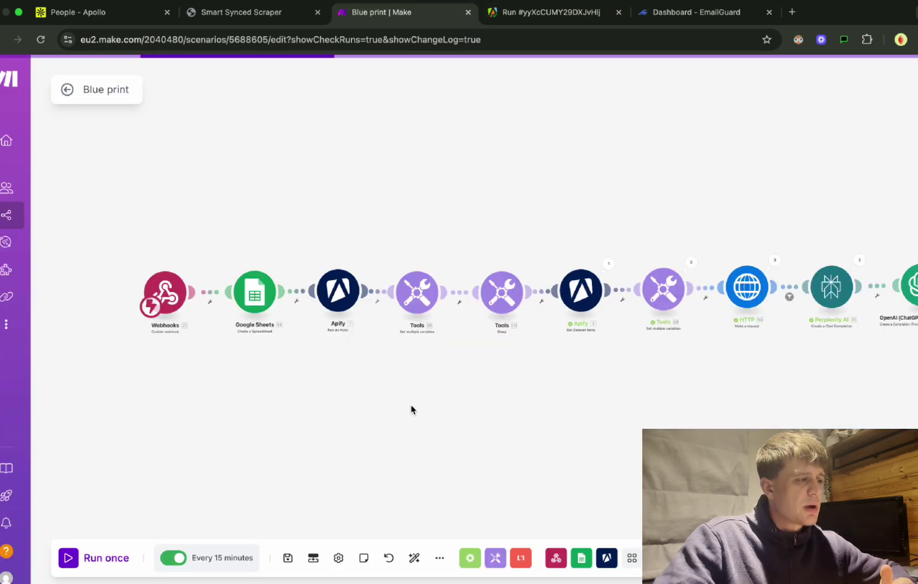
drag(498, 434, 460, 440)
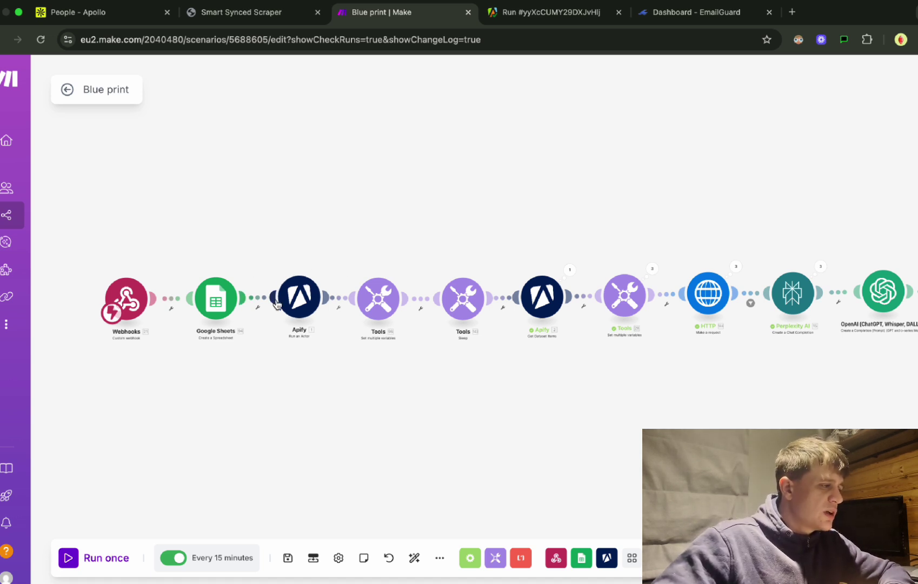
click(298, 301)
click(325, 293)
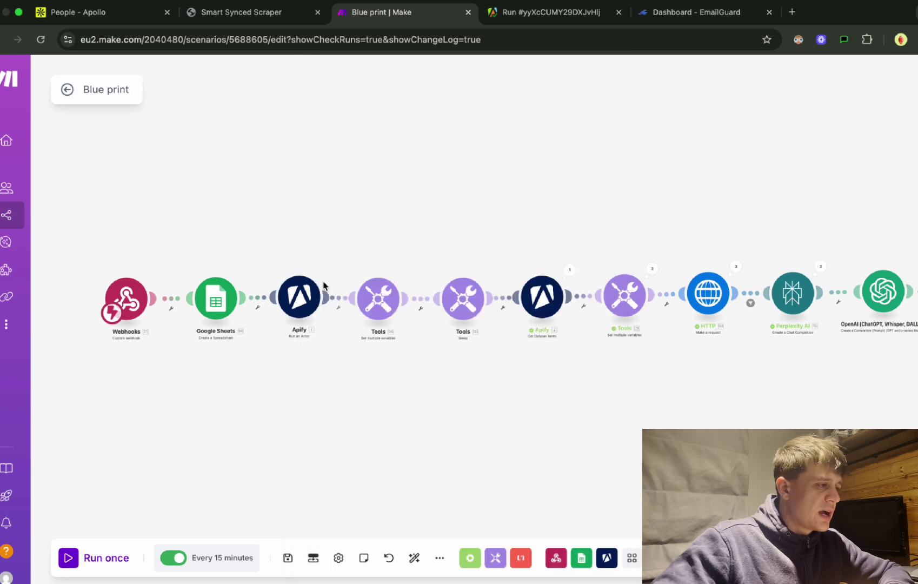
click(373, 299)
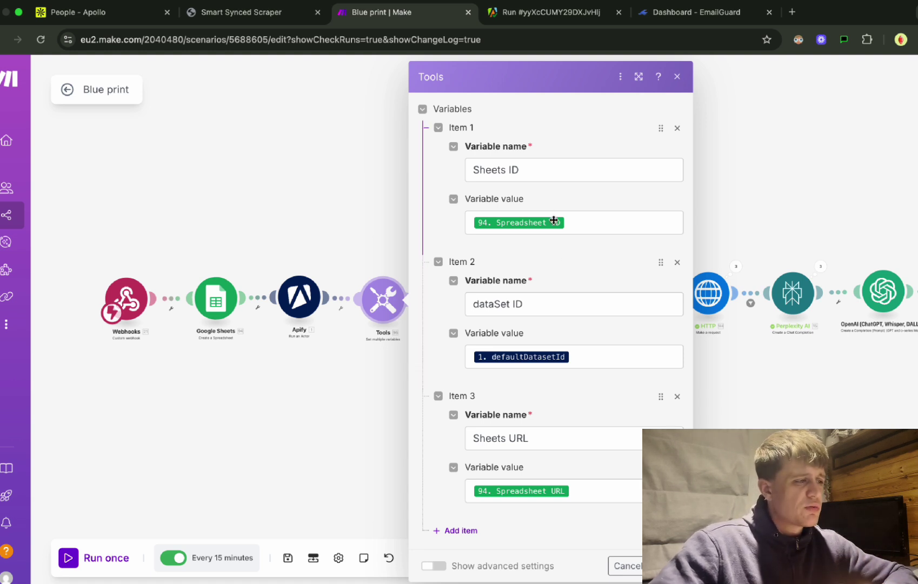
click(733, 228)
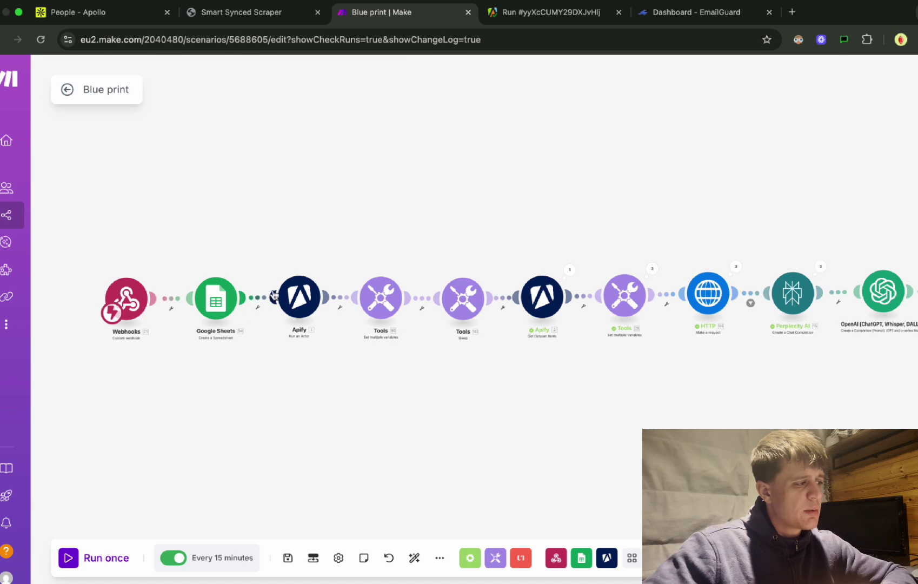
Step: Inspect the delay setting of the Sleep module and close it without changes
click(445, 286)
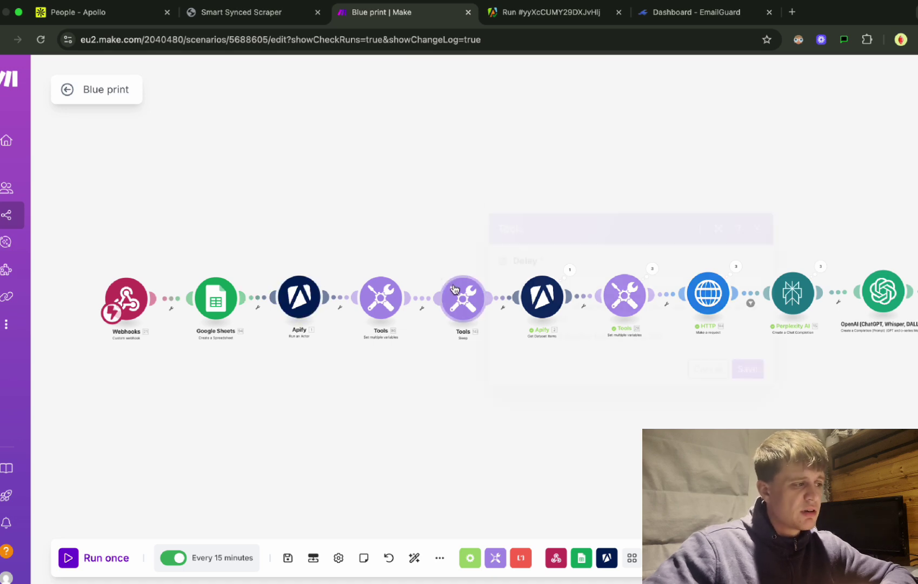
drag(550, 284, 527, 275)
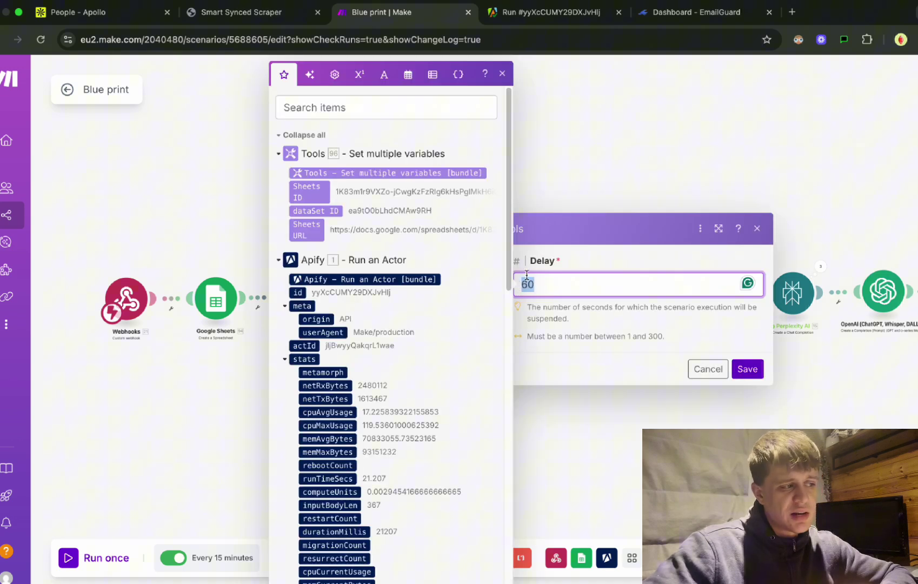
click(587, 185)
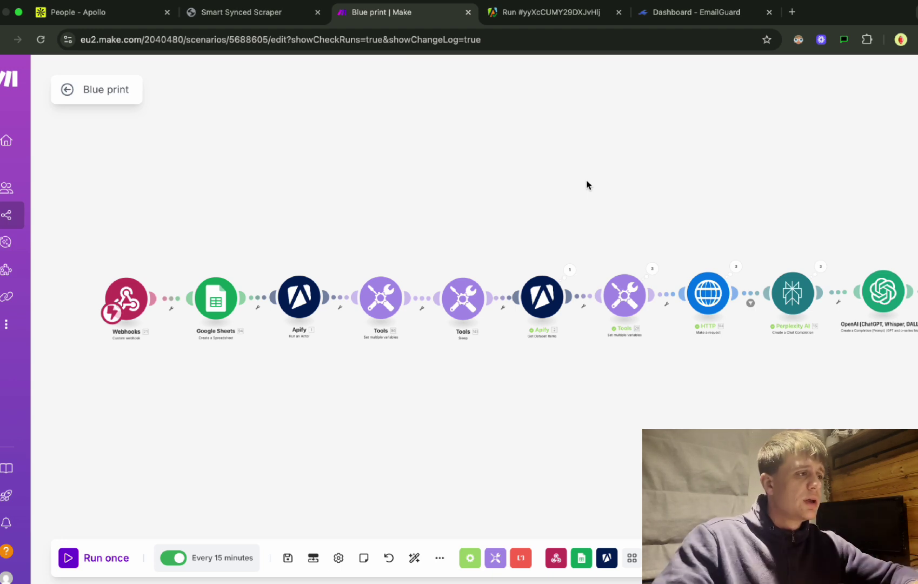
Step: Revisit the run's output in the Apify console, and switch to the Smart Synced Scraper web form
click(554, 15)
scroll(460, 345, up, 4)
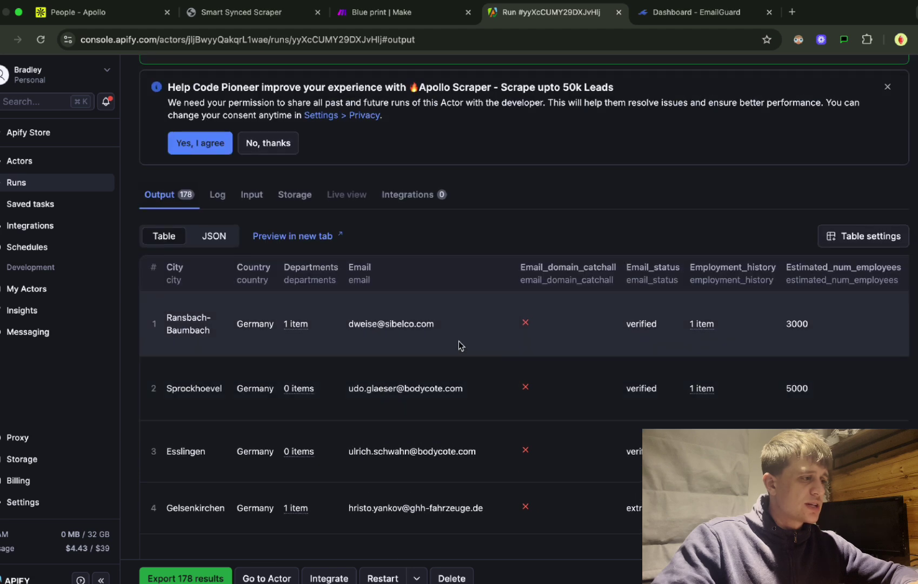
scroll(460, 346, up, 3)
click(255, 20)
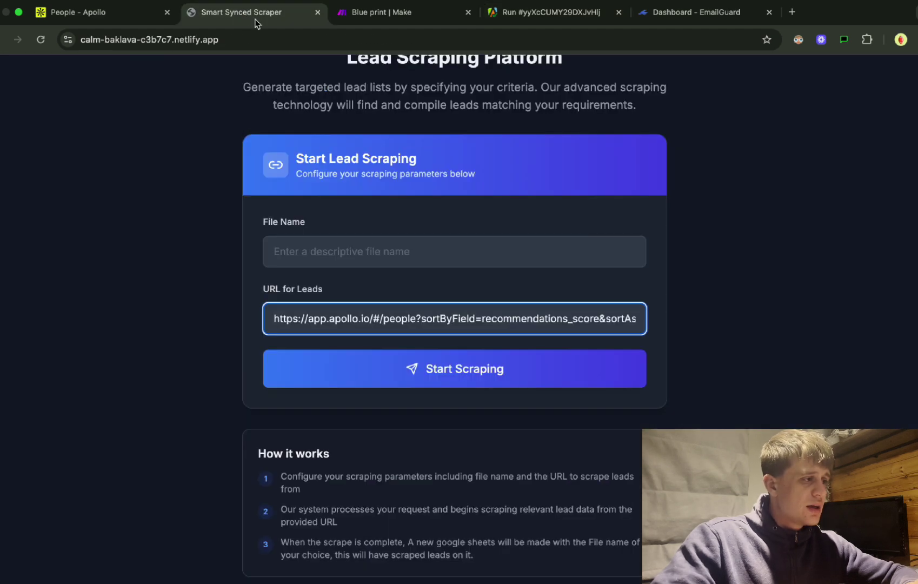
Step: Switch back to the Make scenario and examine the input and output bundles of the Get Dataset Items module's last execution
click(394, 16)
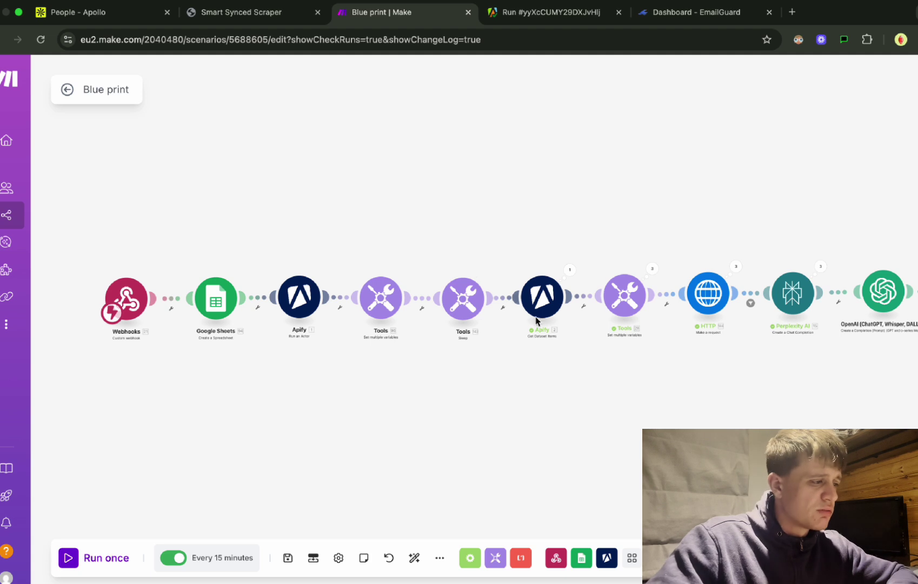
scroll(558, 249, right, 2)
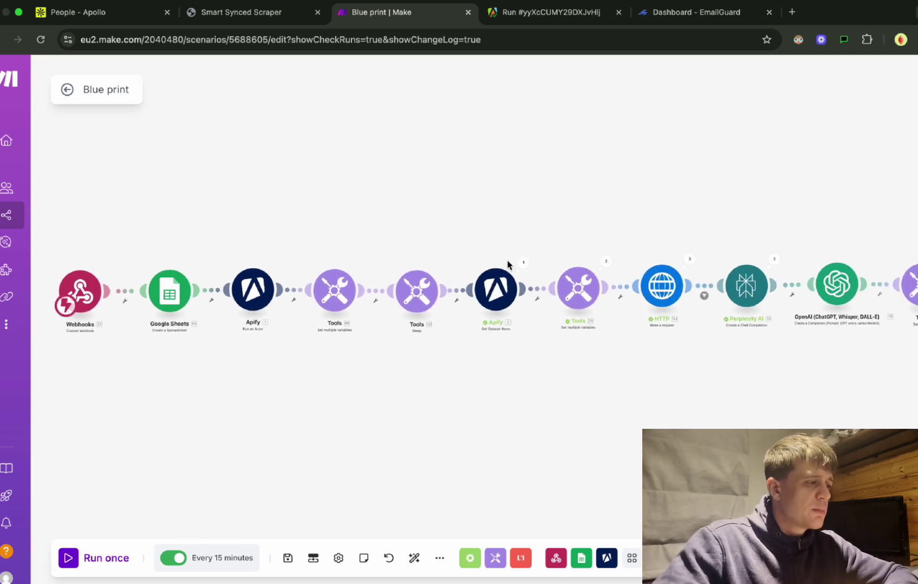
click(523, 263)
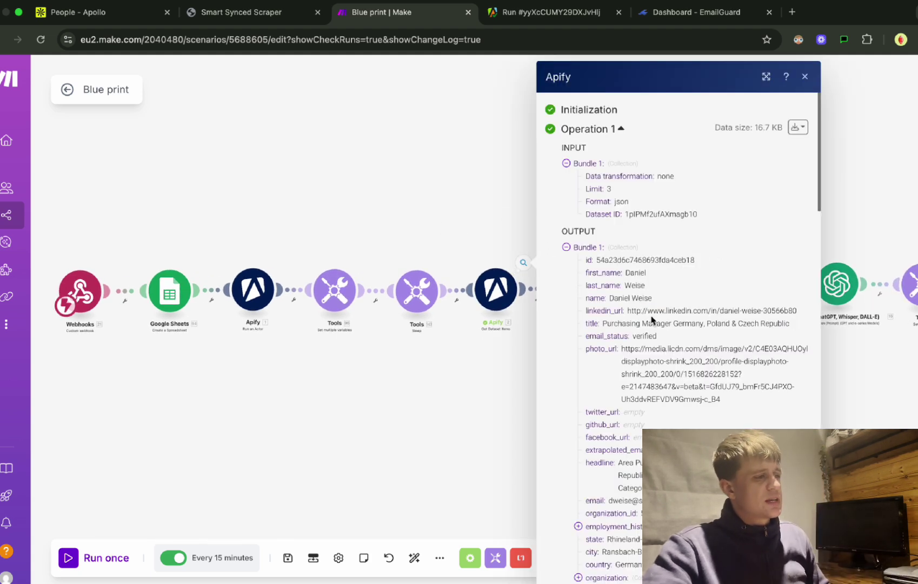
scroll(651, 321, down, 1)
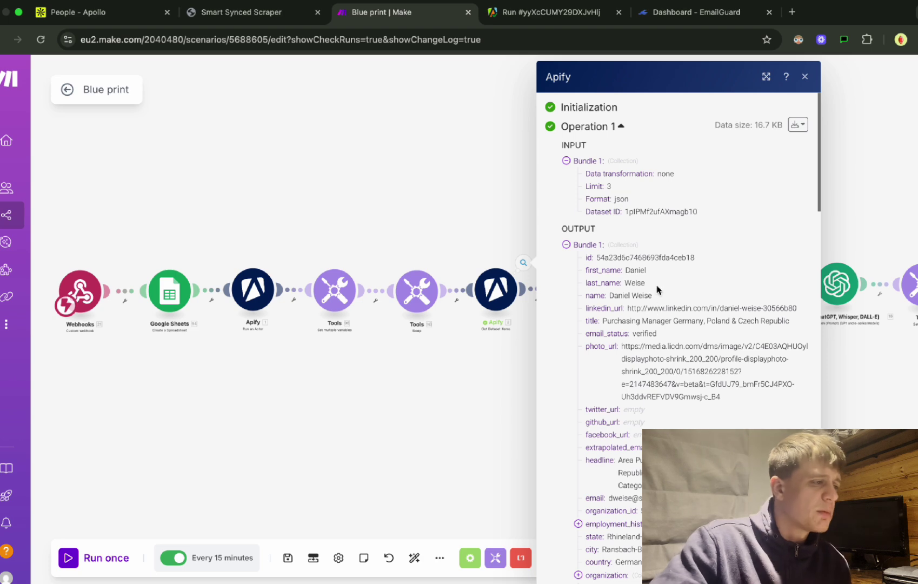
scroll(657, 292, down, 15)
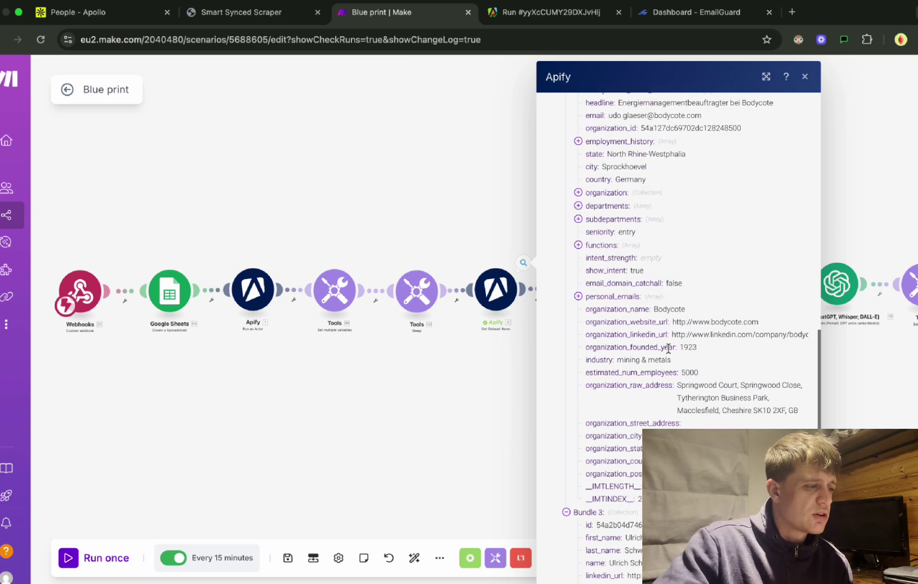
scroll(668, 349, down, 10)
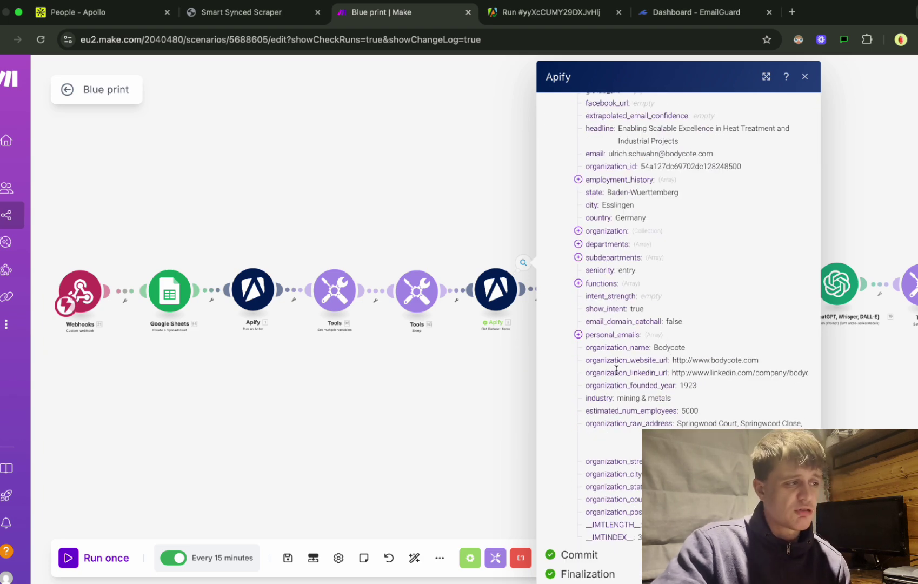
scroll(616, 371, up, 20)
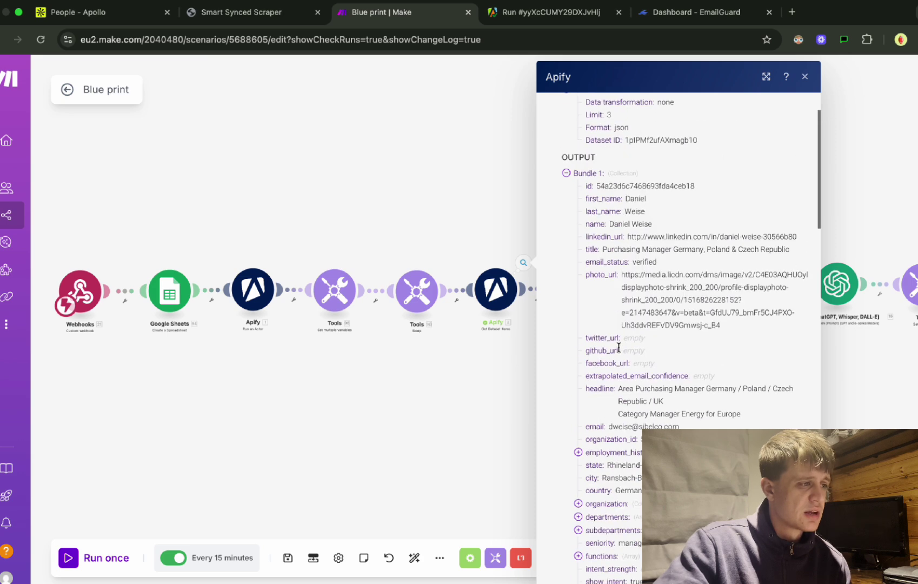
scroll(619, 348, up, 3)
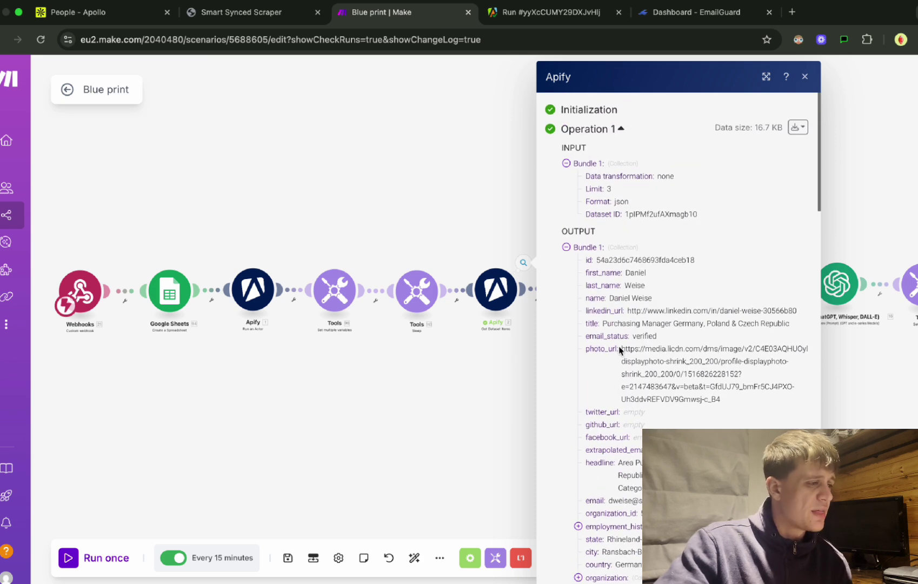
click(496, 382)
Step: Inspect the lead field mappings in the Set multiple variables module after Get Dataset Items, from first name to industry
scroll(661, 379, right, 2)
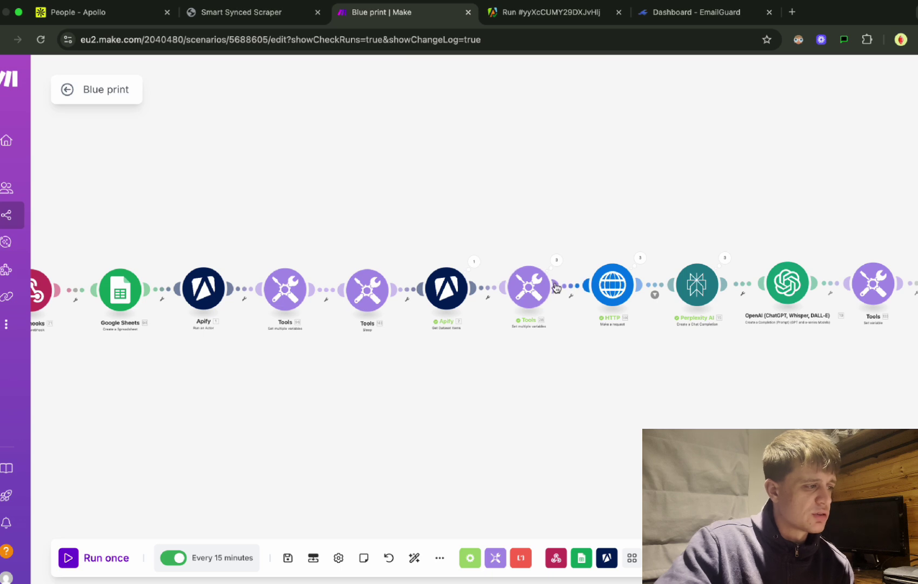
click(538, 292)
scroll(687, 293, down, 8)
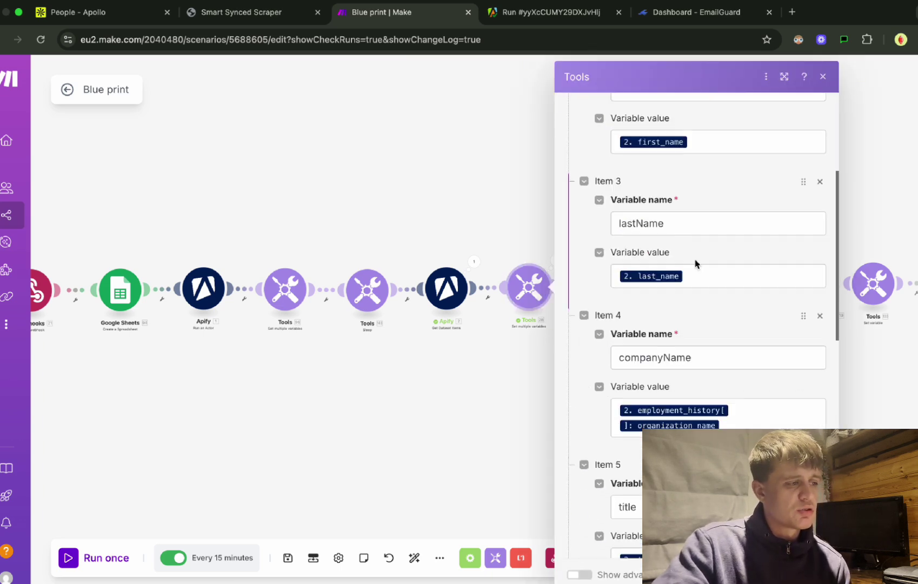
scroll(694, 285, down, 7)
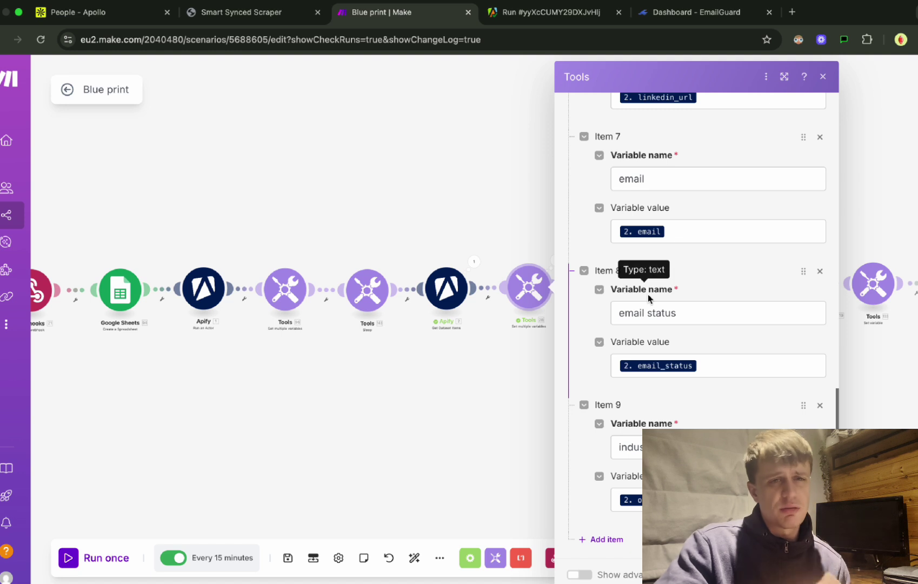
drag(546, 302, 451, 296)
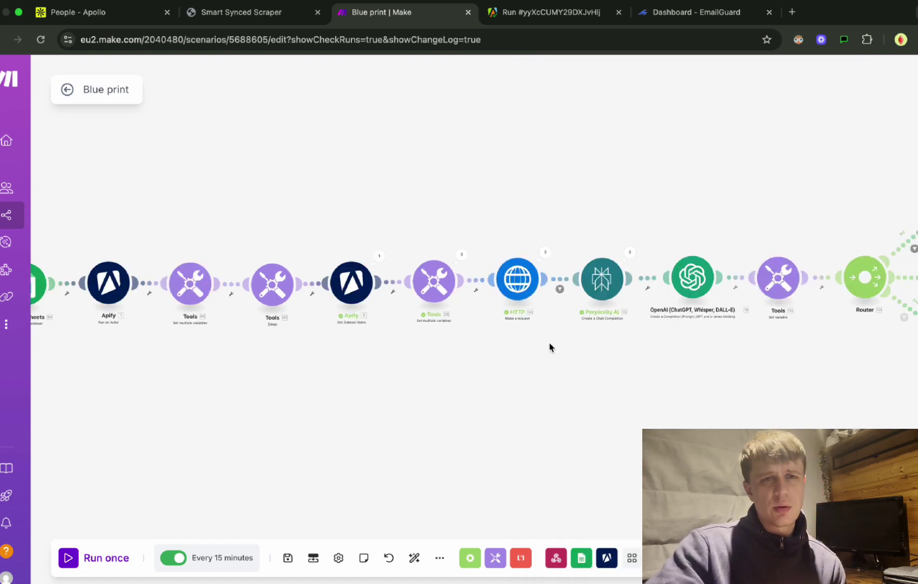
Step: Inspect the HTTP module's request settings, and open the Email Host Lookup page in EmailGuard
click(524, 289)
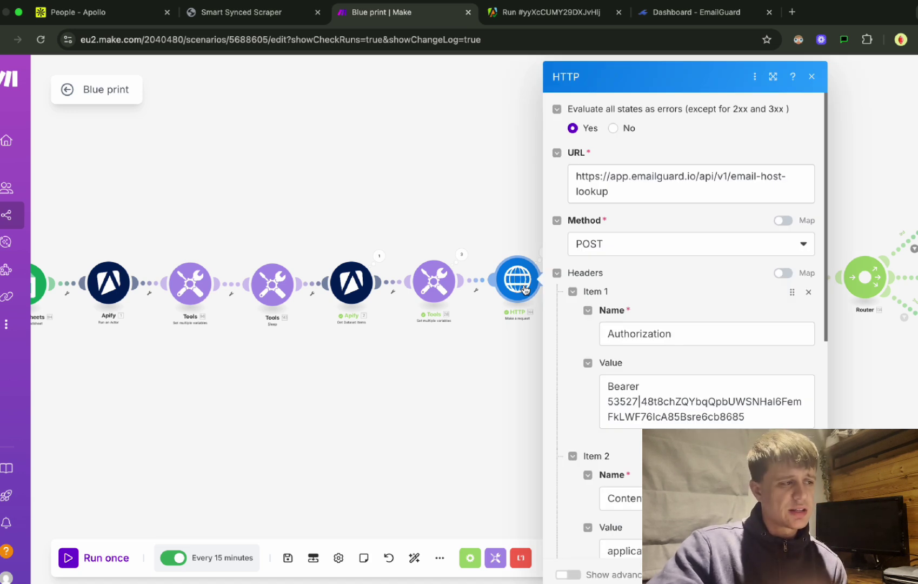
click(466, 195)
click(685, 18)
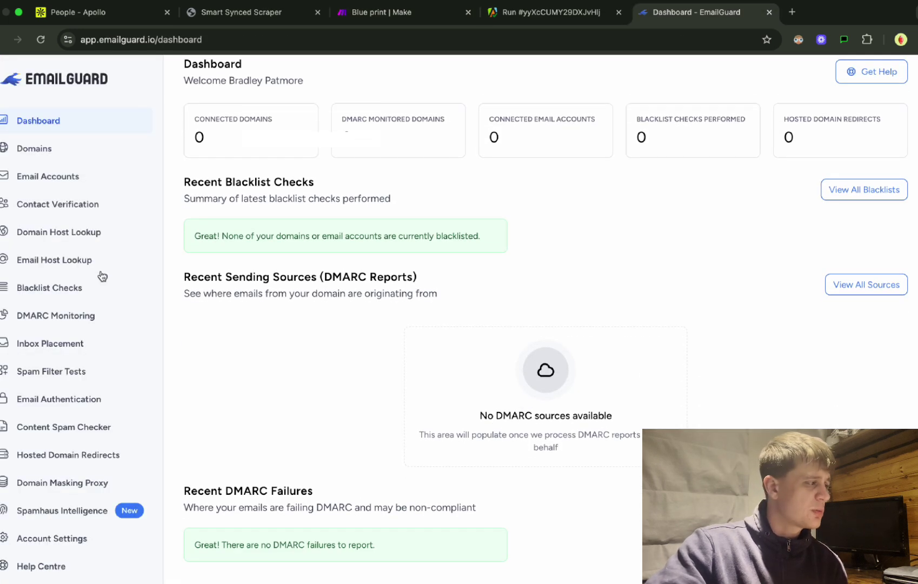
click(104, 272)
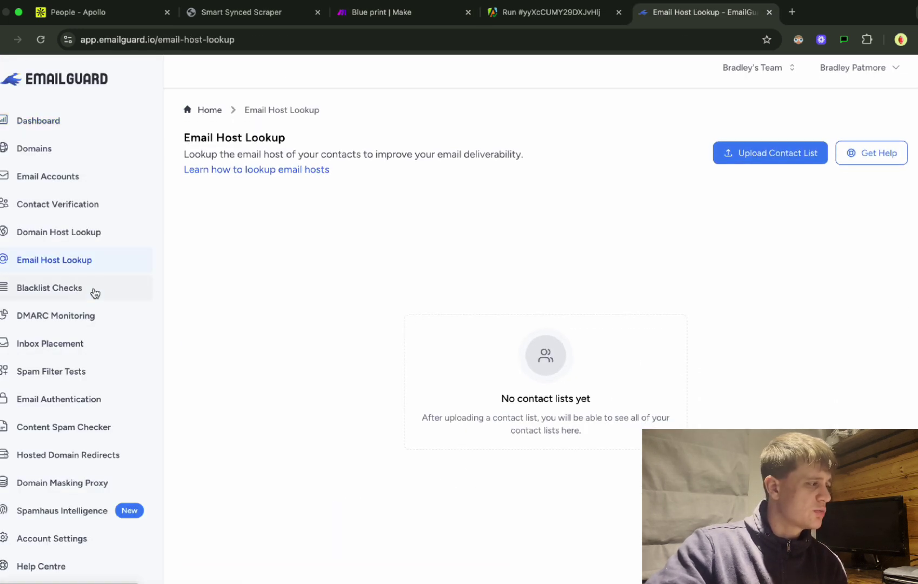
drag(286, 138, 187, 154)
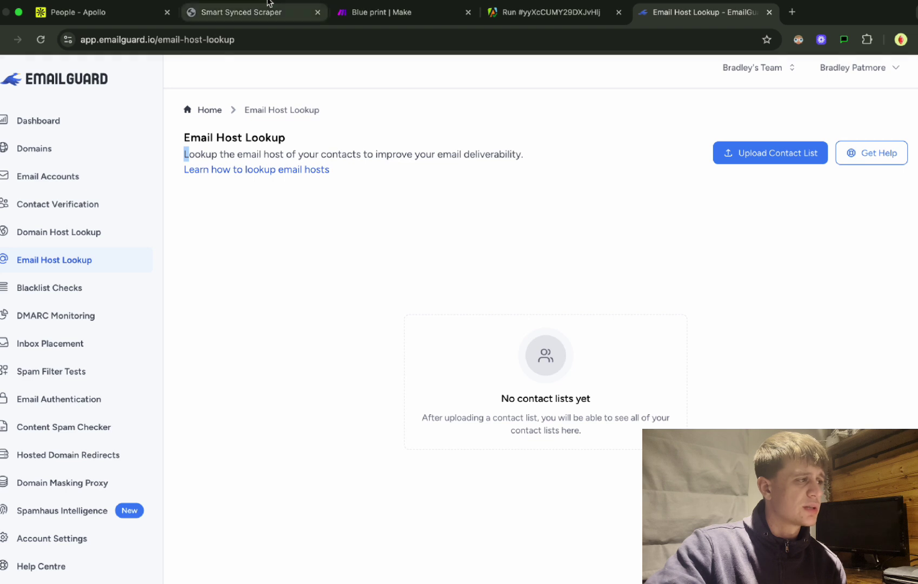
Step: Switch back to the Make scenario and review the email host filter condition between the HTTP and Perplexity AI modules
click(415, 9)
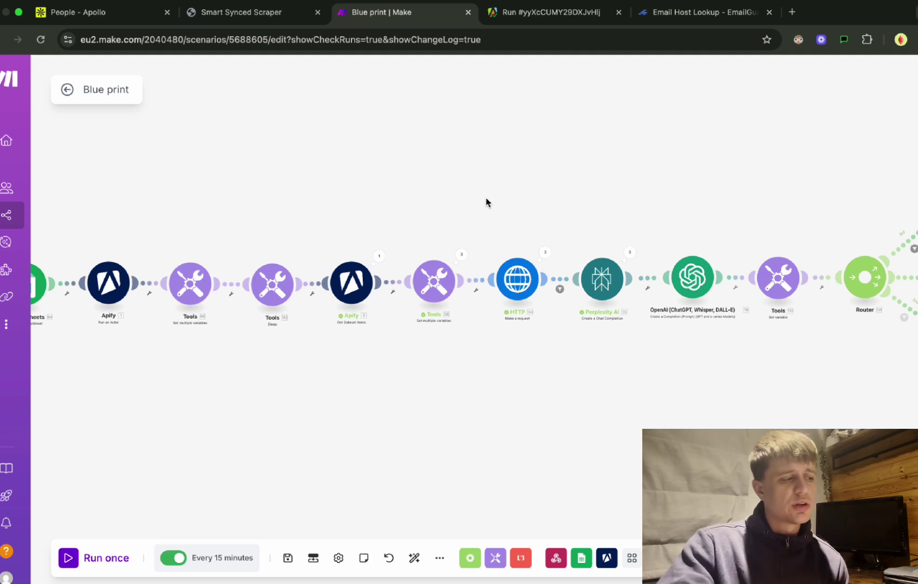
click(560, 289)
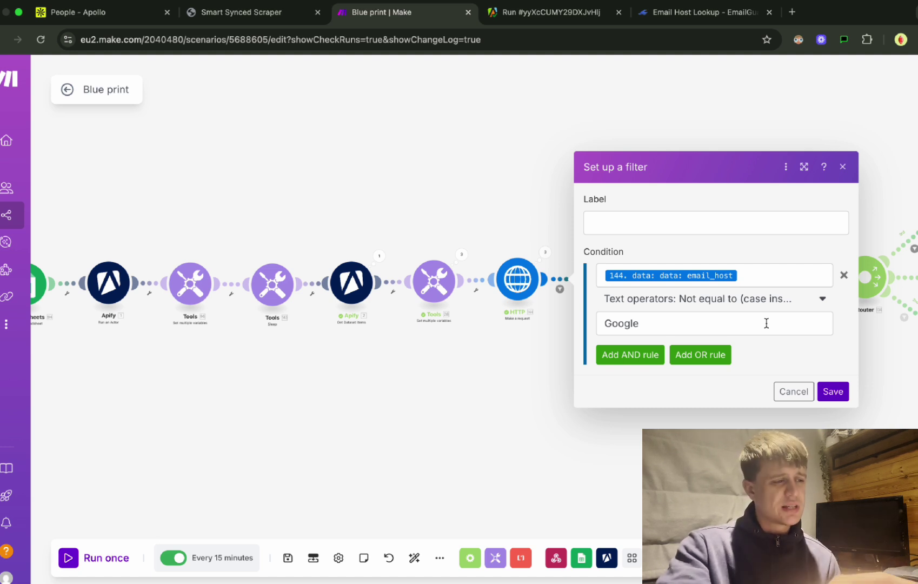
click(837, 390)
Step: Inspect the Perplexity AI module's model and message content, and the OpenAI module's model and system prompt
drag(769, 369, 719, 369)
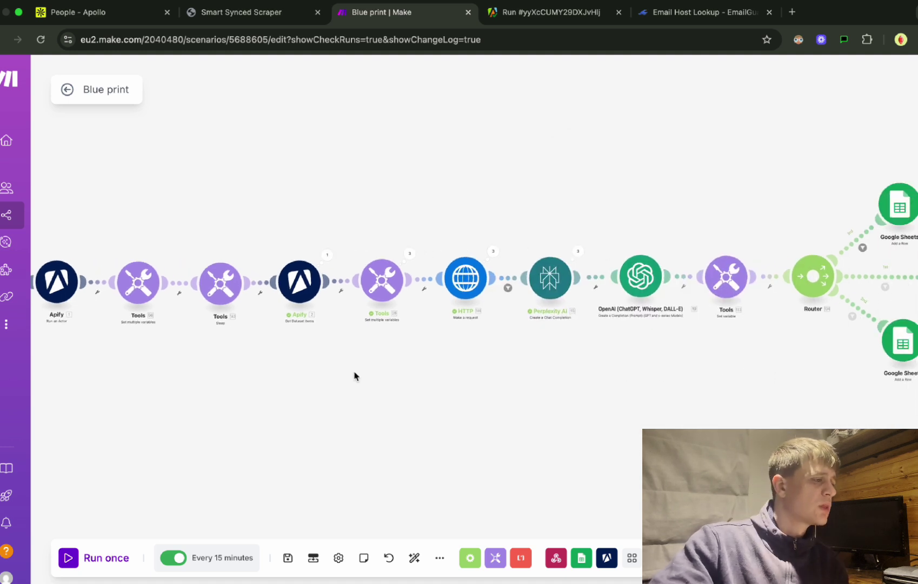
drag(545, 277, 549, 277)
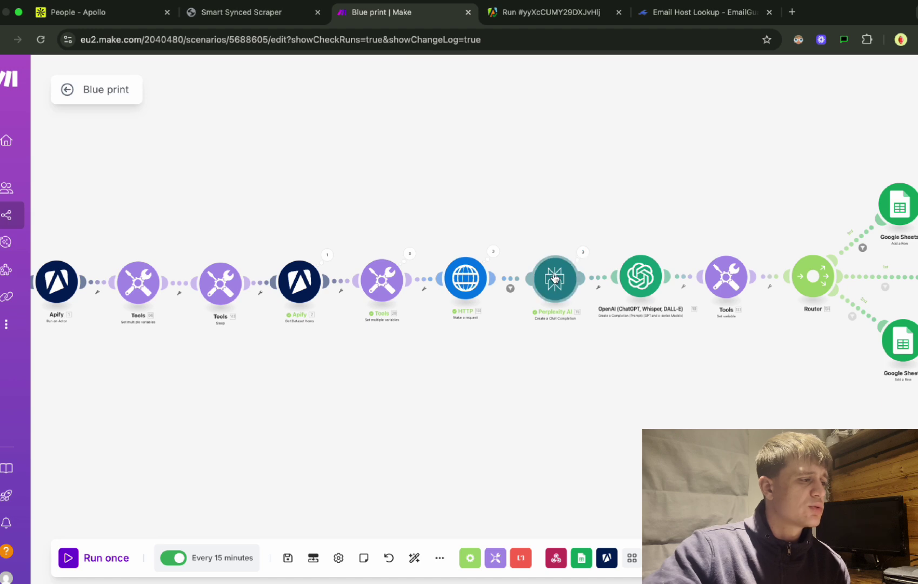
click(555, 278)
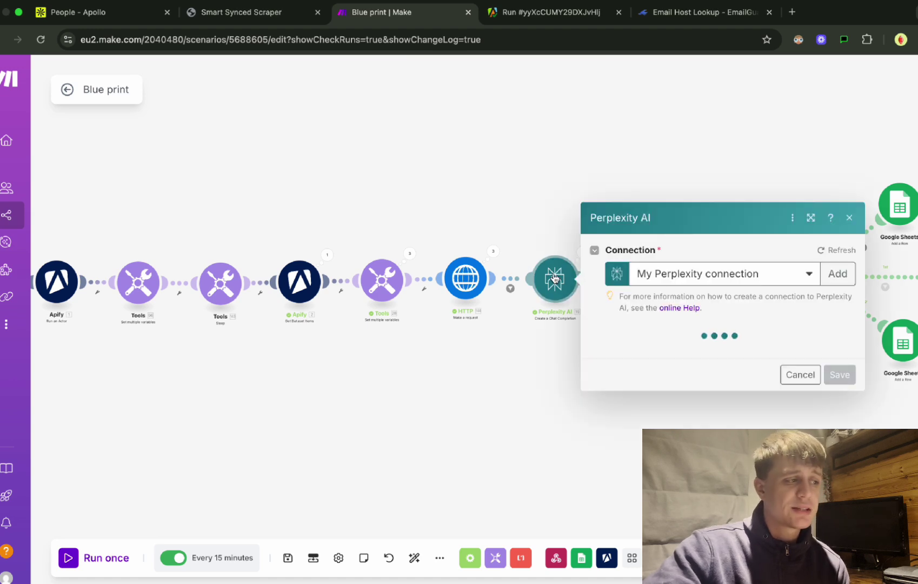
click(540, 225)
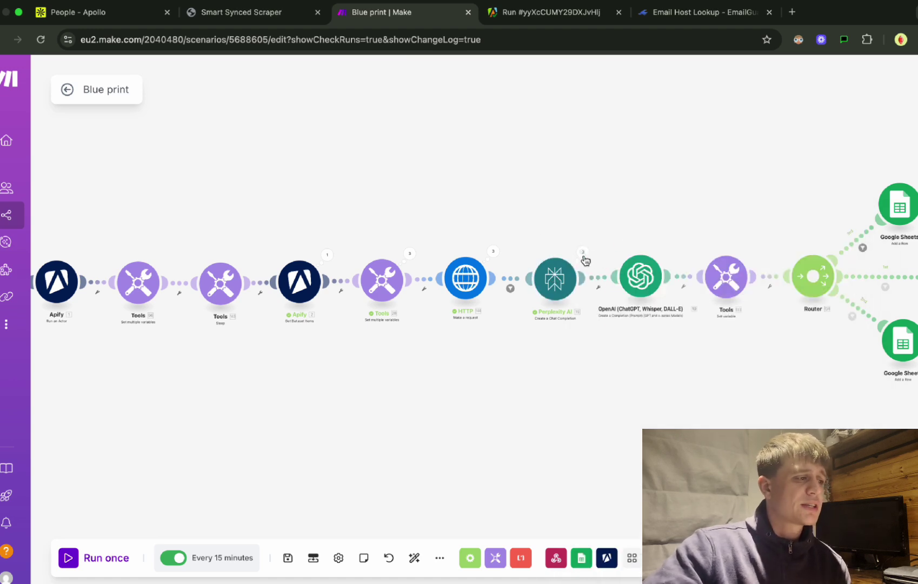
click(582, 253)
click(549, 261)
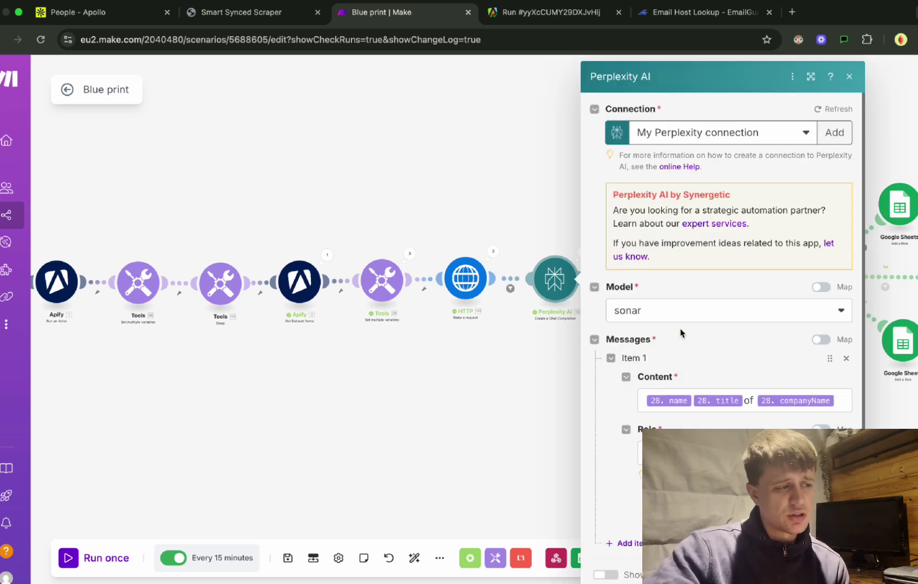
scroll(679, 341, down, 1)
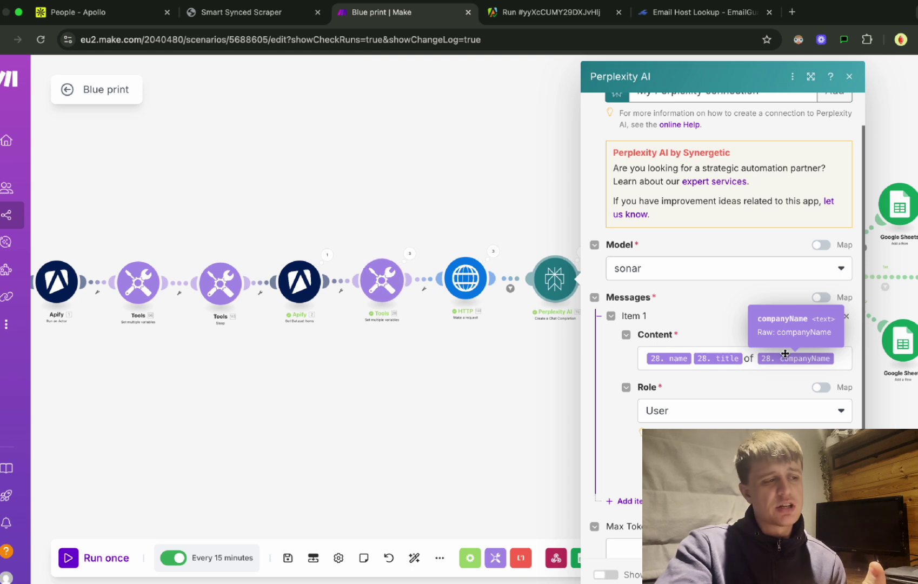
click(570, 401)
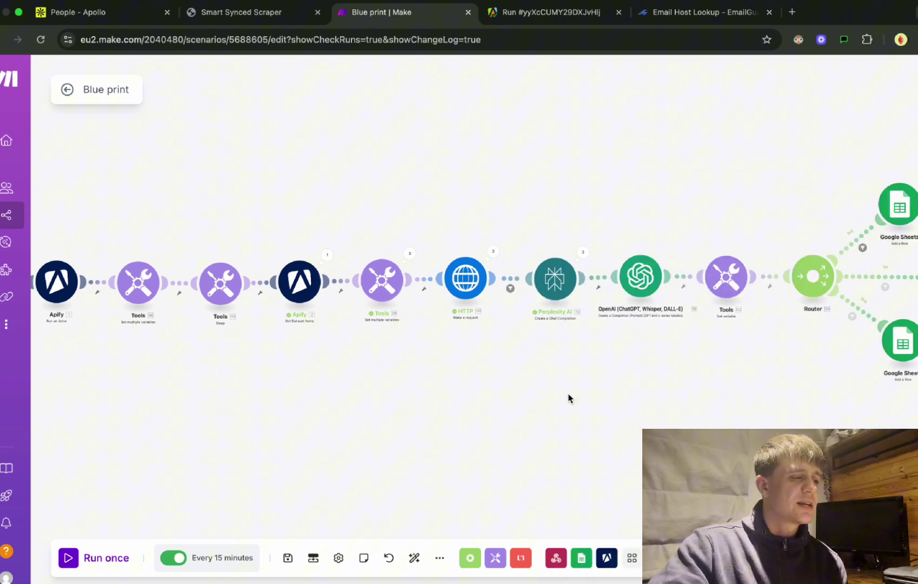
click(635, 299)
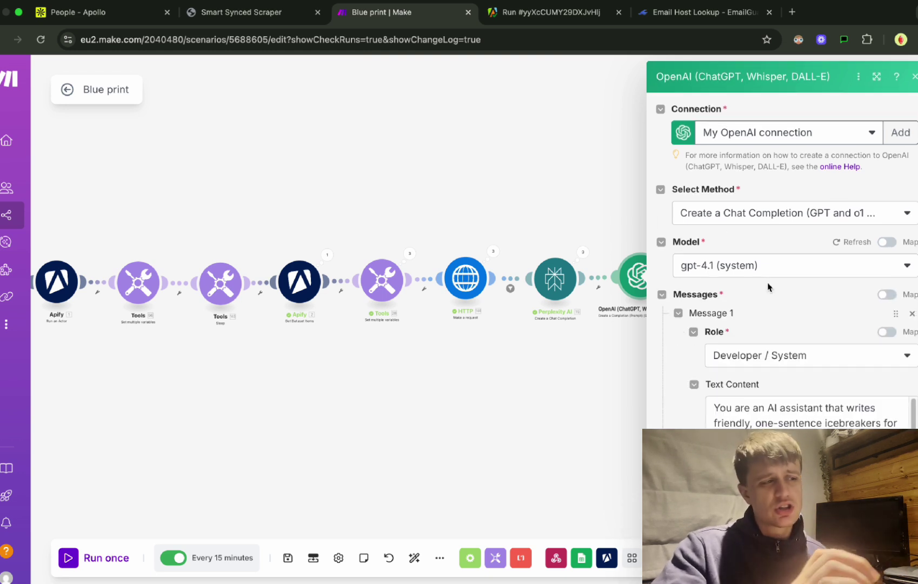
click(649, 337)
Step: Inspect the column mappings of the Google Sheets Add a Row modules on the router's upper and middle branches
drag(607, 397, 440, 421)
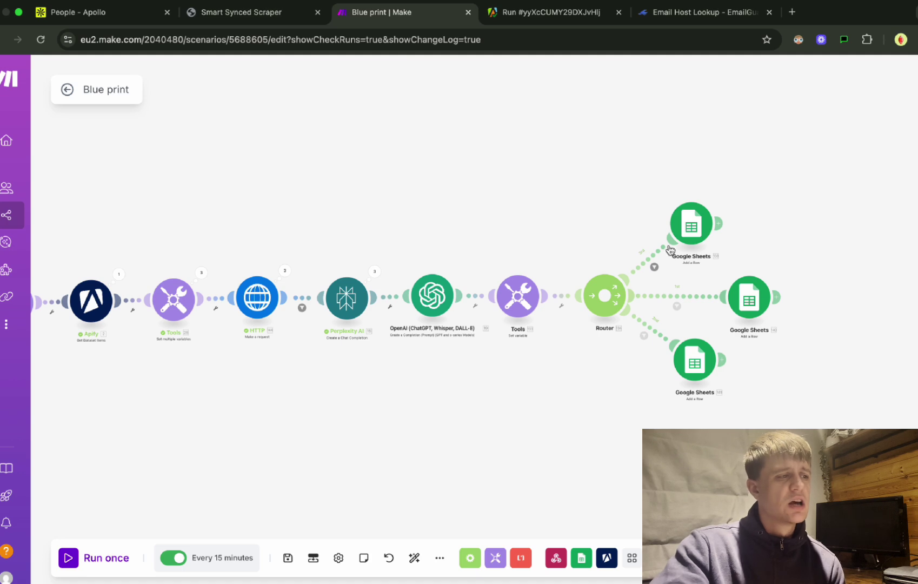
click(689, 220)
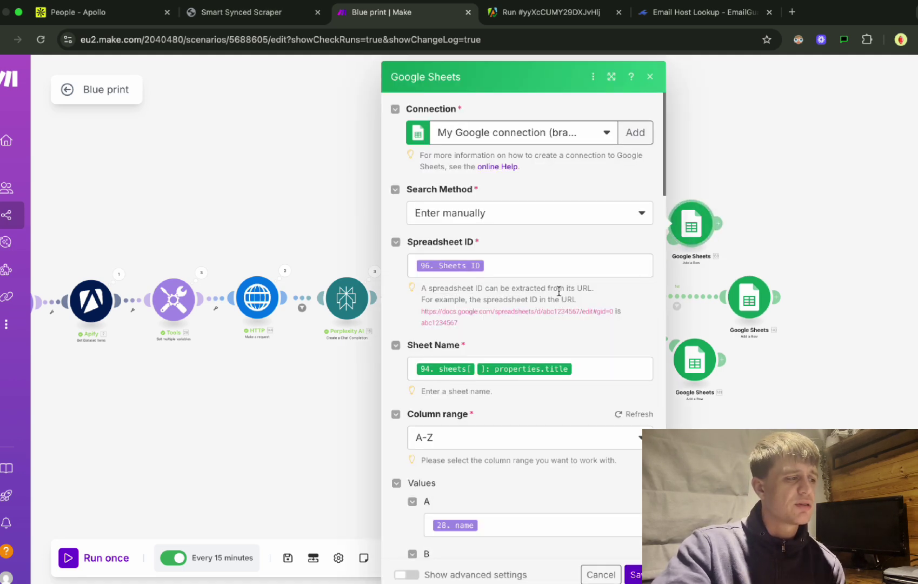
scroll(550, 299, down, 15)
click(860, 308)
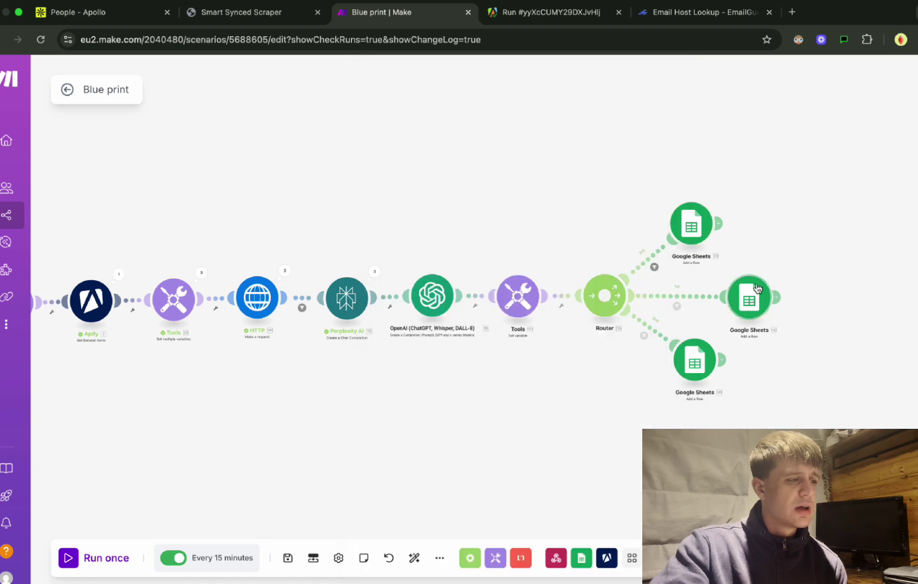
click(749, 297)
scroll(611, 313, down, 10)
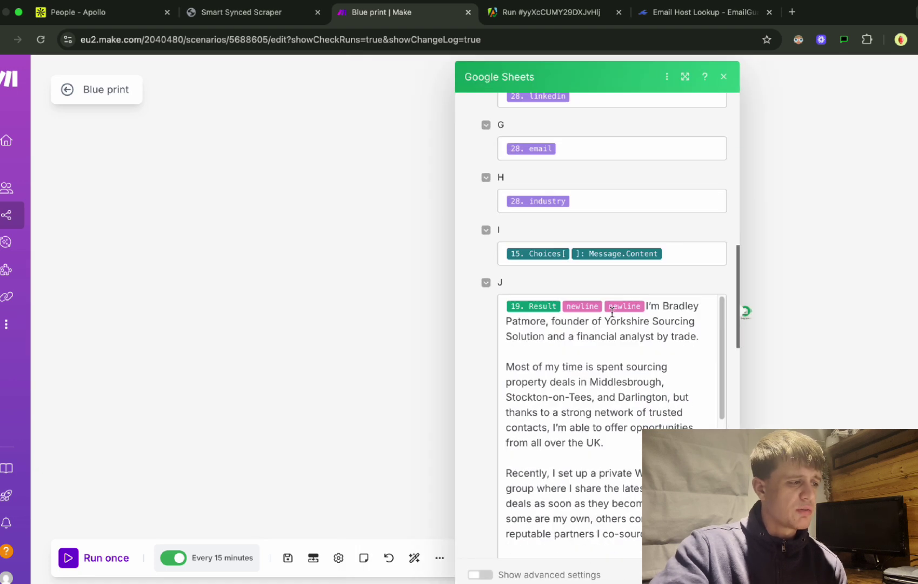
click(796, 329)
Step: Inspect the formula of the Random variable in the Set variable module before the router
scroll(713, 354, up, 10)
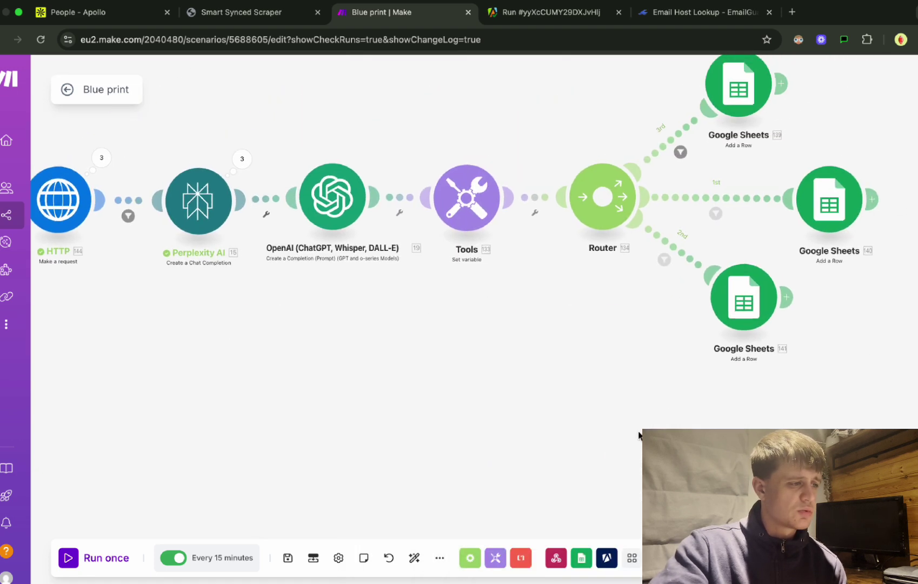
scroll(611, 420, down, 3)
scroll(604, 457, down, 2)
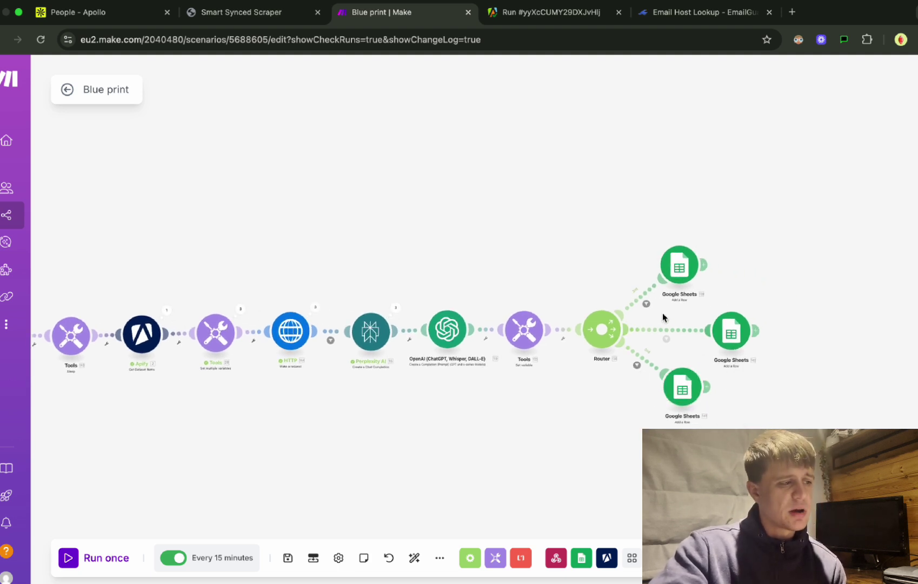
click(535, 325)
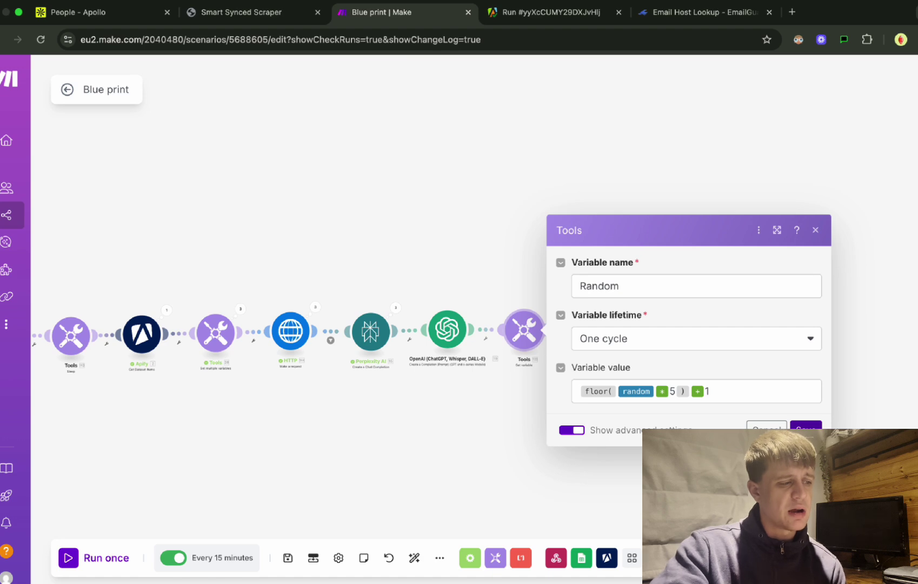
key(Escape)
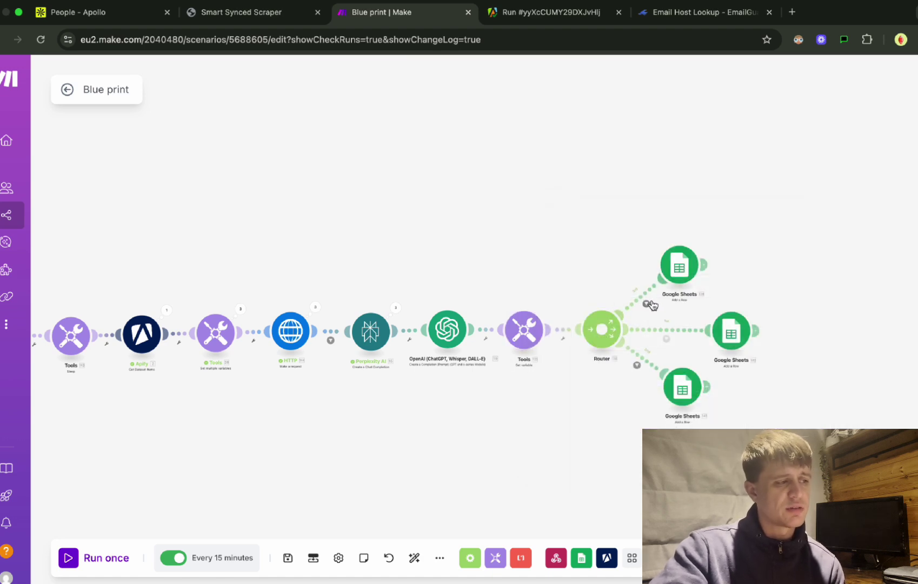
Step: Check the filters on the three router branches leading to Google Sheets, closing each without changes
click(645, 304)
key(Escape)
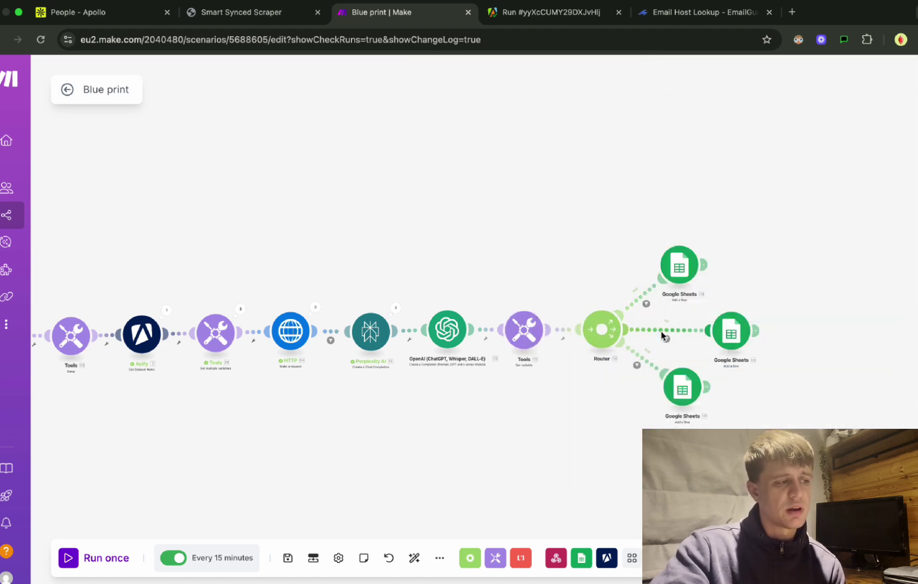
click(666, 338)
key(Escape)
click(636, 354)
key(Escape)
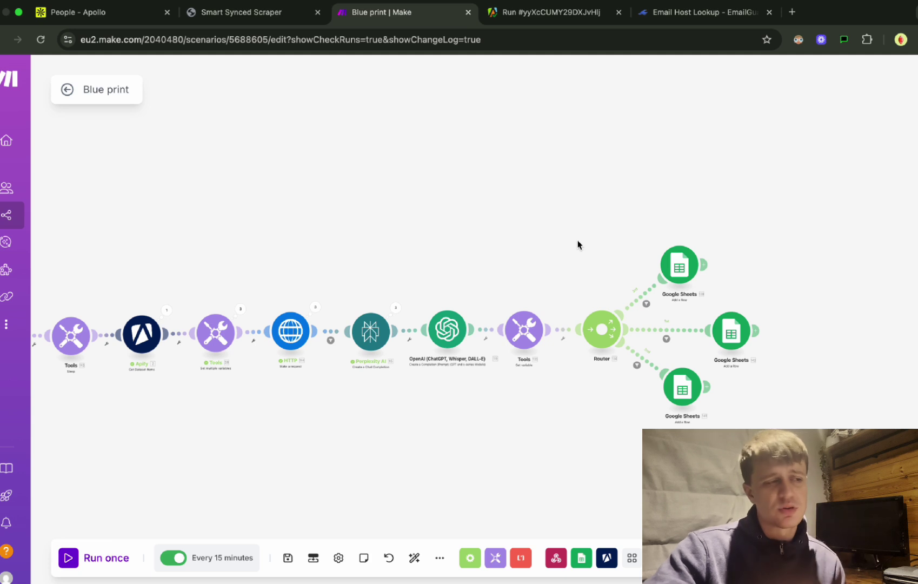
Step: Turn off the scenario's scheduling and set it to run Immediately, declining activation for the moment
scroll(567, 251, down, 3)
scroll(527, 277, left, 5)
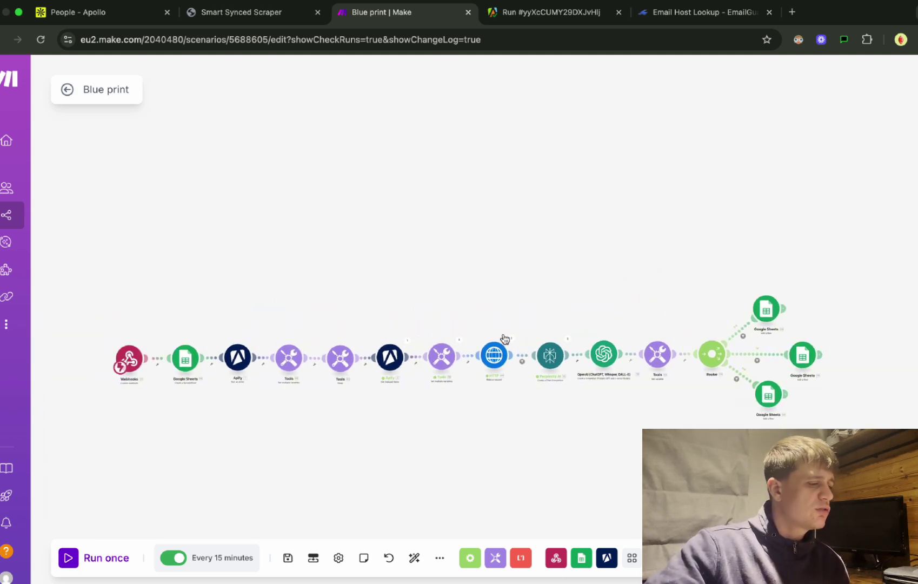
scroll(478, 395, left, 2)
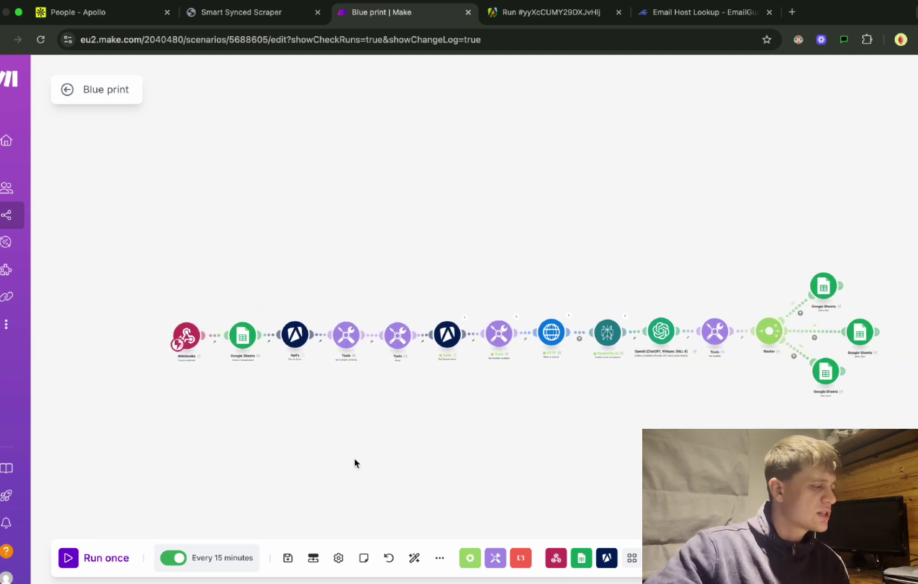
click(173, 557)
click(211, 559)
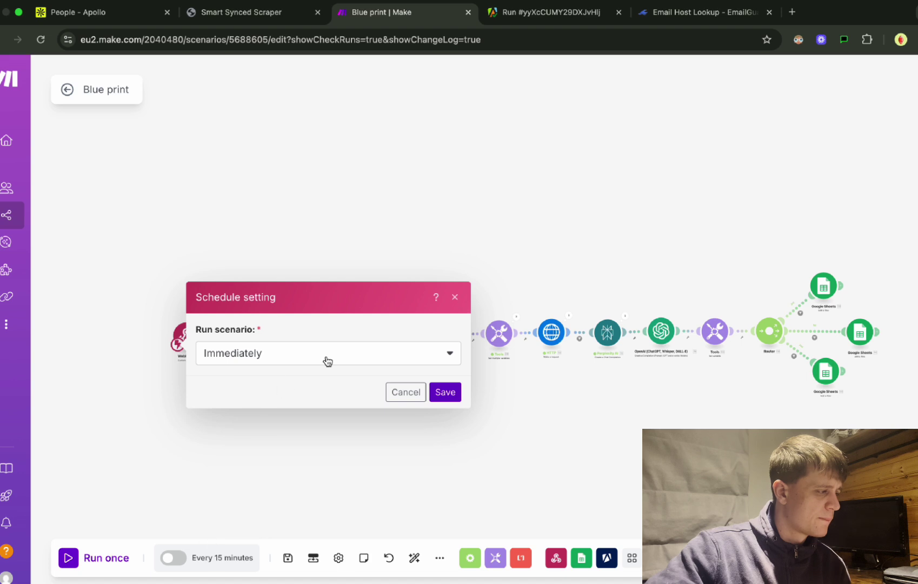
click(345, 353)
click(340, 374)
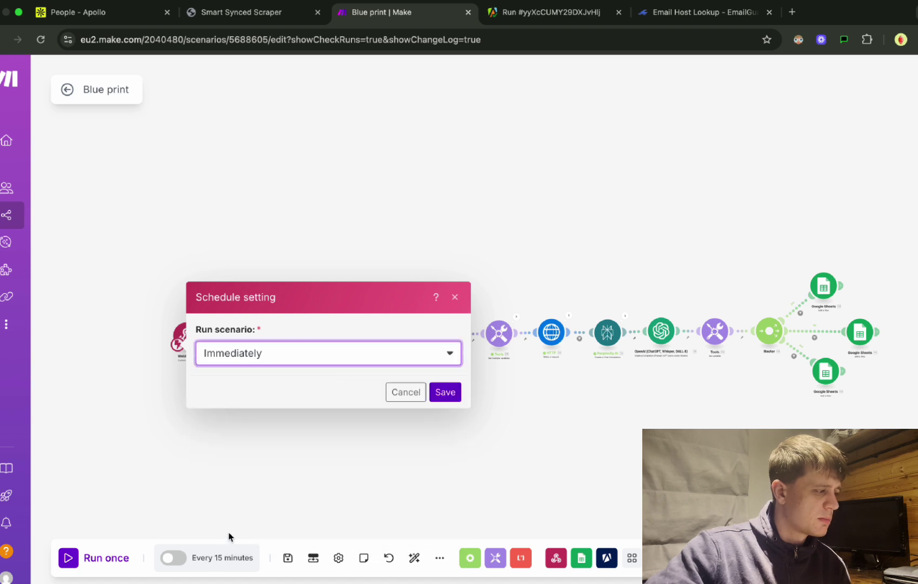
click(446, 392)
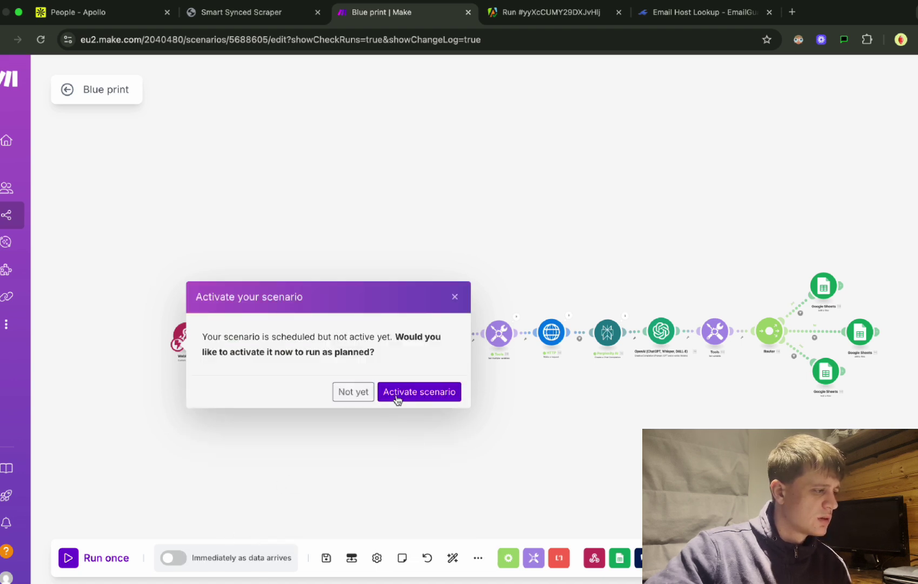
click(352, 399)
Step: Activate the scenario with the Immediately schedule and run it once
click(173, 558)
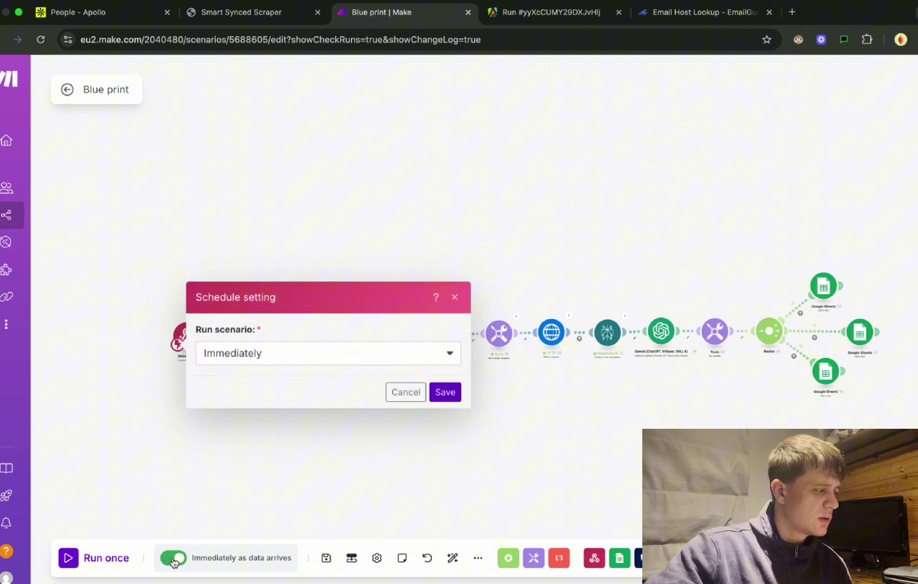
click(445, 392)
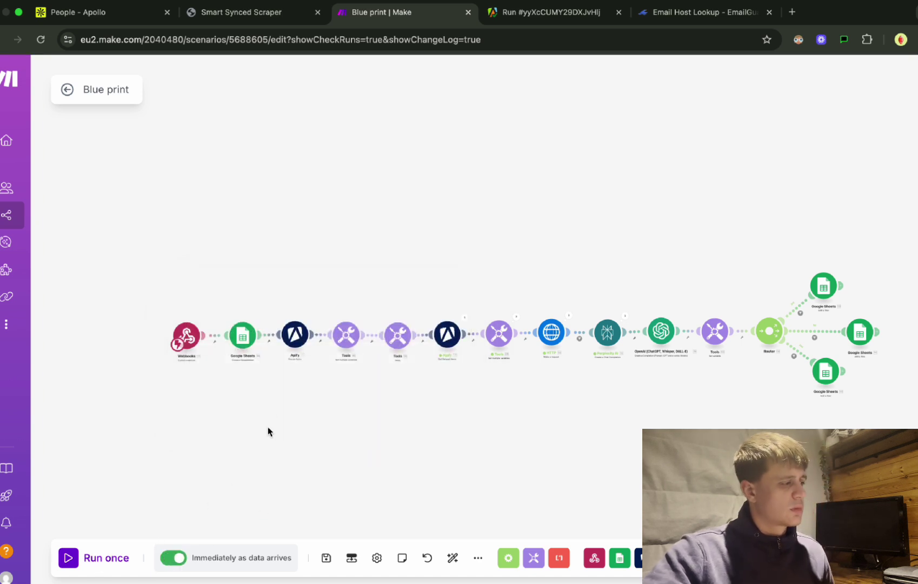
click(69, 559)
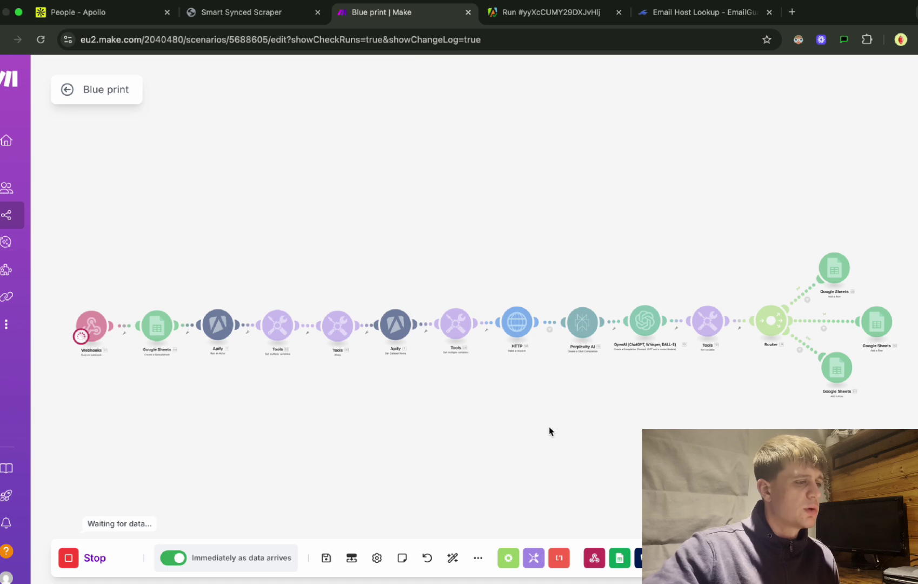
Step: Switch to Apollo, copy the URL of the real estate people search, and switch to the Smart Synced Scraper web form
click(91, 12)
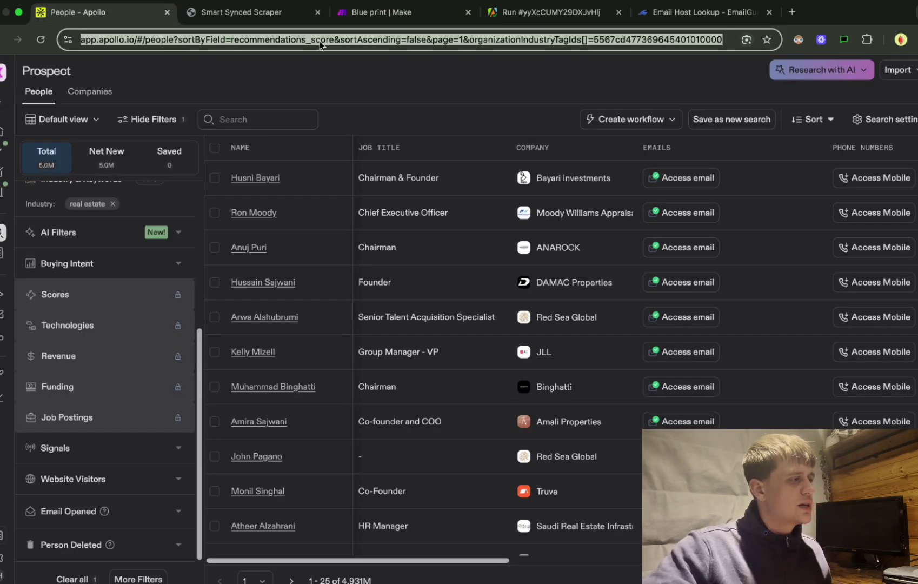
right_click(319, 45)
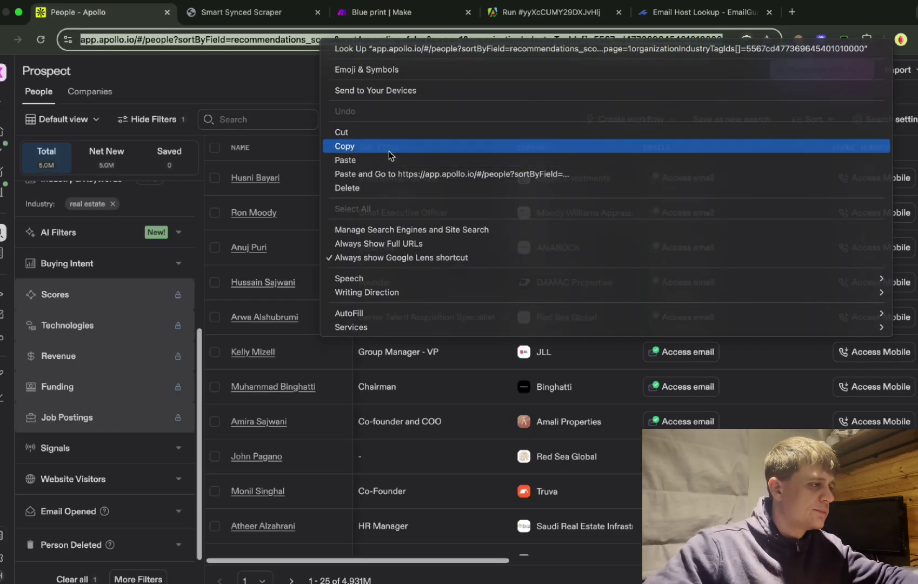
click(388, 146)
click(252, 12)
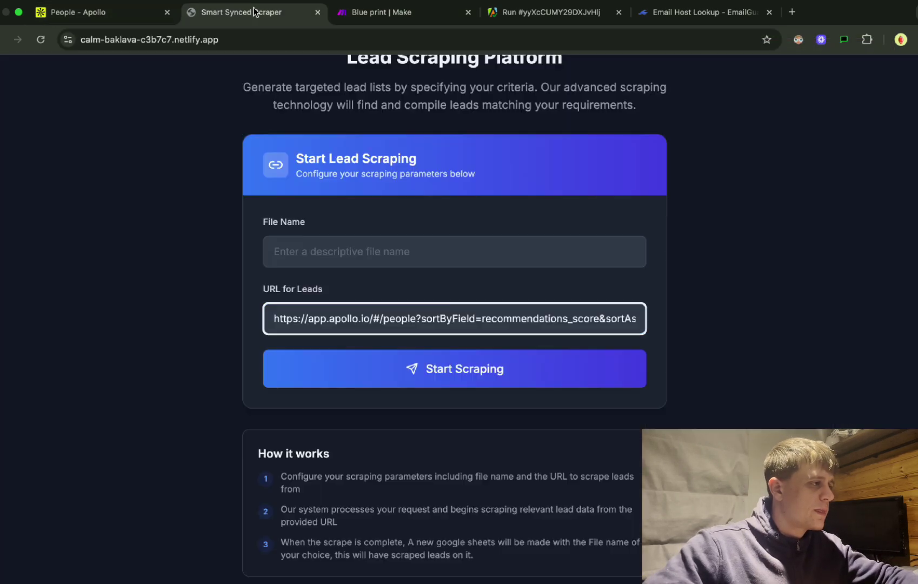
click(390, 258)
key(cmd+v)
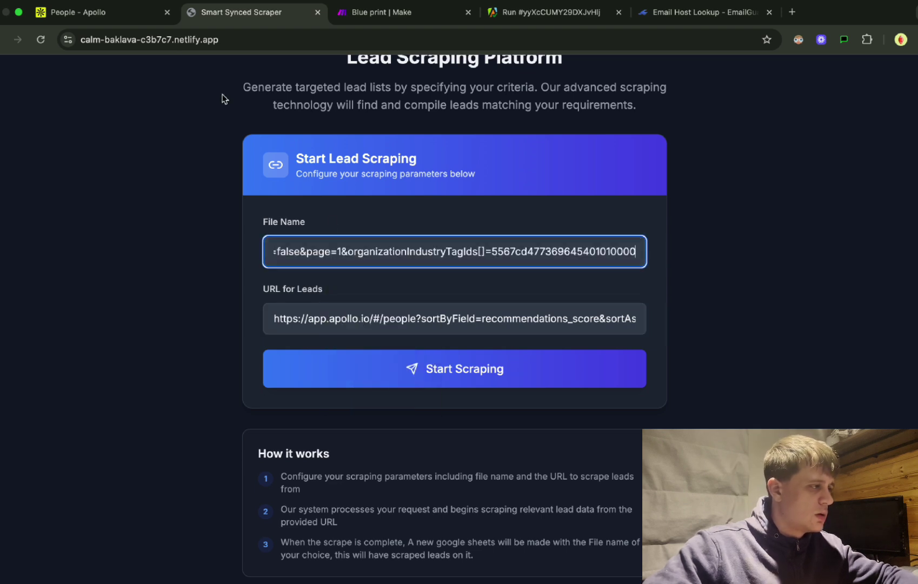
triple_click(412, 249)
key(BackSpace)
Step: Replace the URL for Leads with the copied Apollo search URL and set the file name to Test video run
click(433, 323)
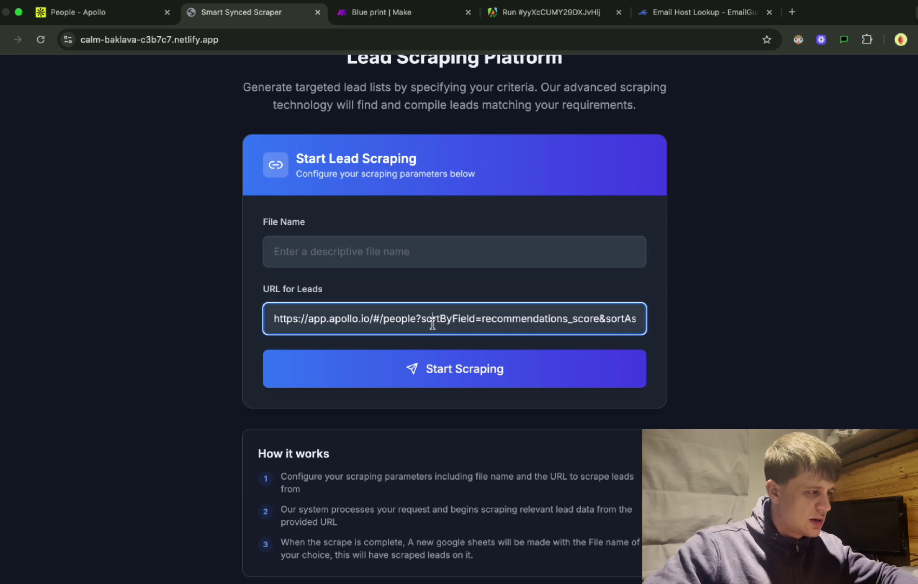
triple_click(433, 323)
key(cmd+v)
click(344, 252)
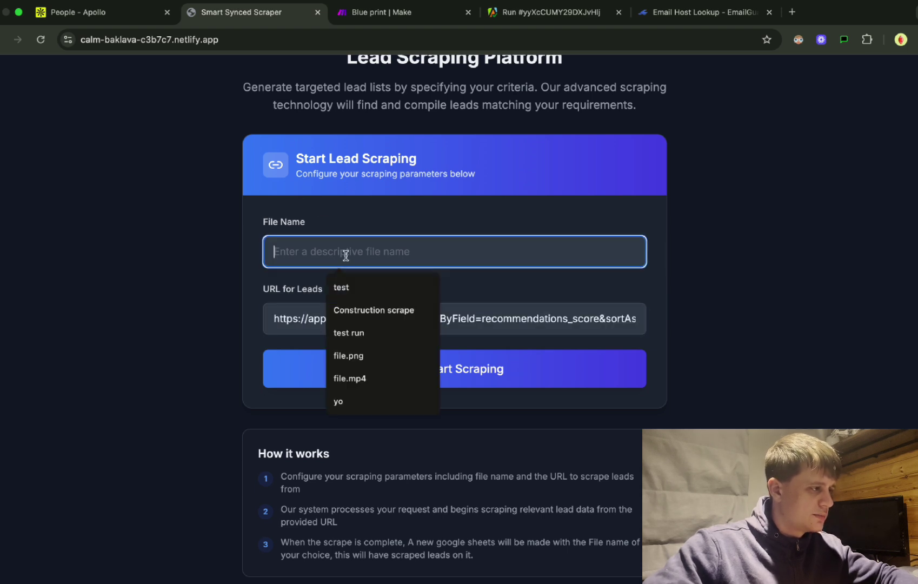
text(Test )
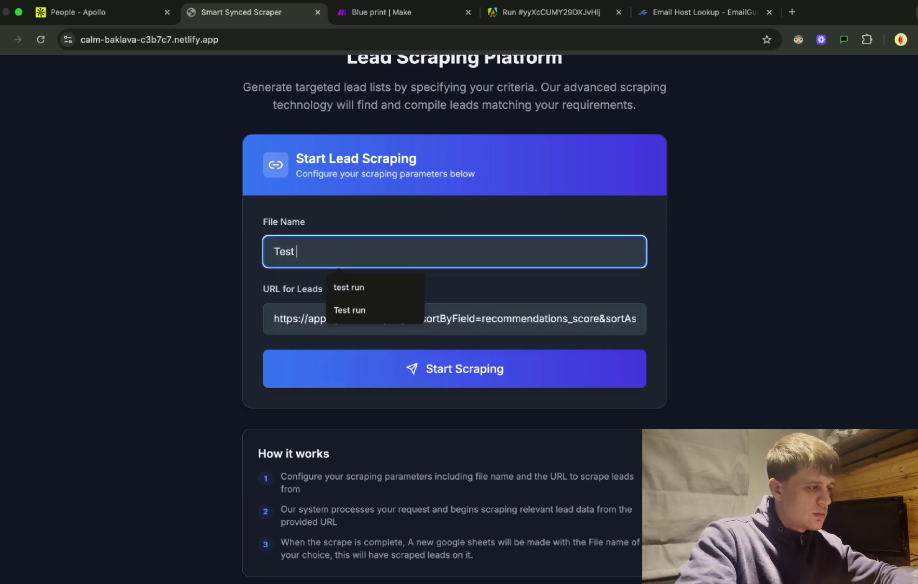
text(v)
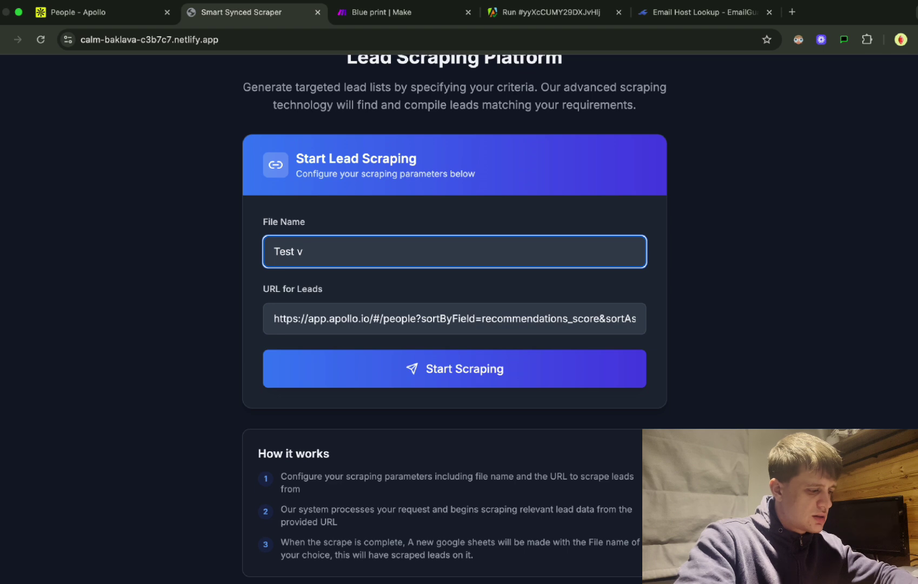
text(ideo run)
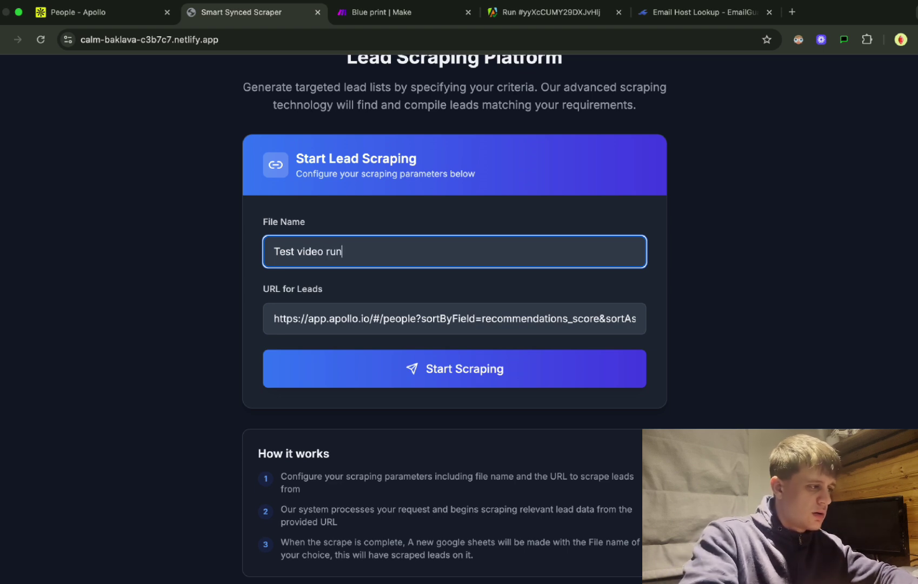
Step: Switch to the Make scenario and set the Limit of the second Apify module, which gets the dataset items, to 6
click(401, 17)
click(63, 566)
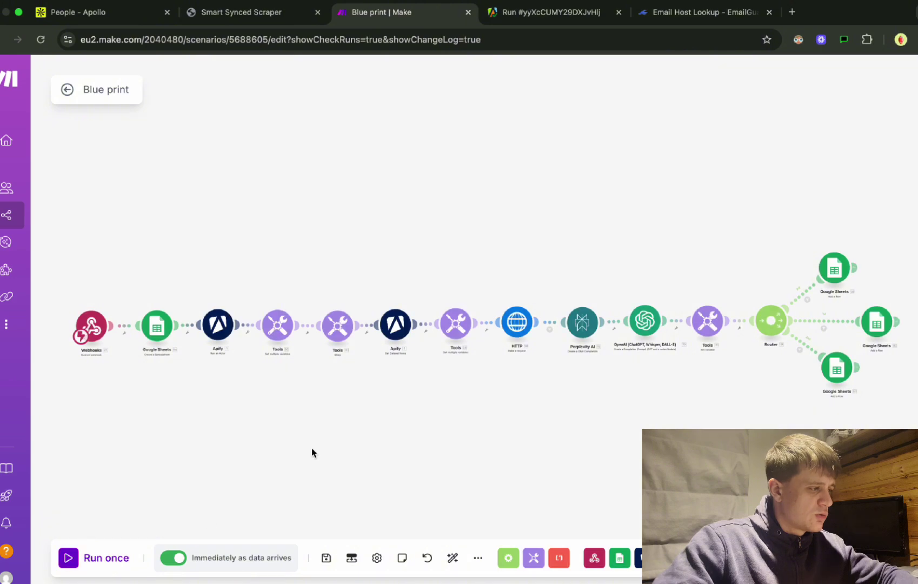
click(396, 339)
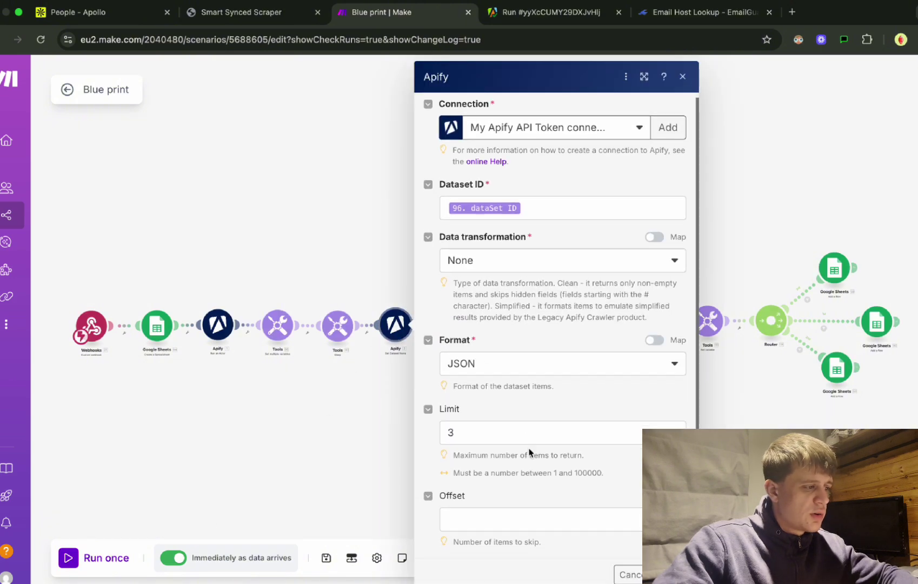
drag(525, 435, 417, 440)
text(3)
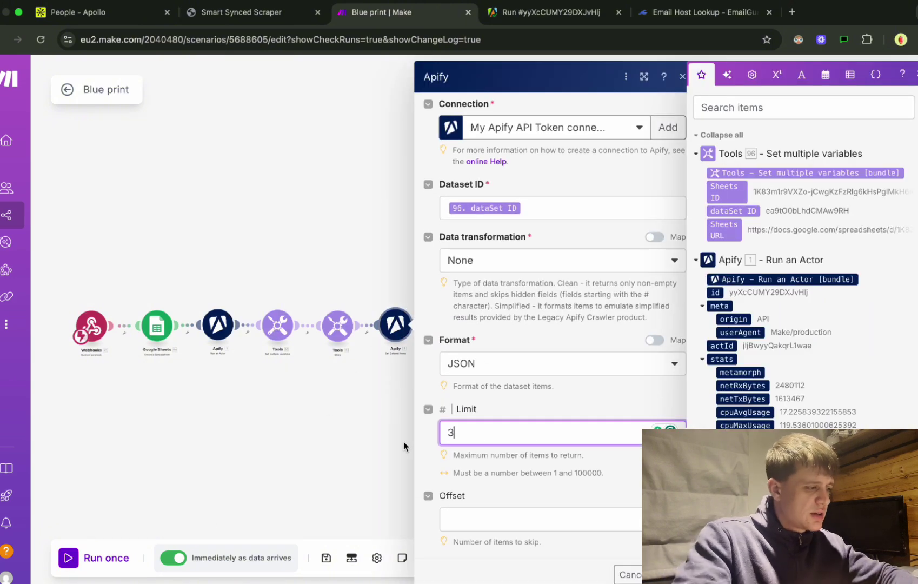
key(BackSpace)
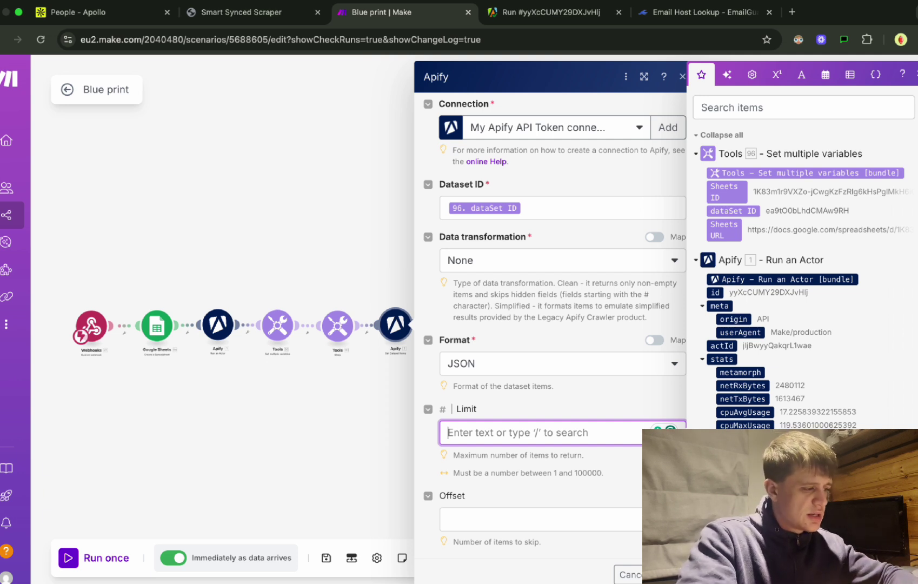
text(6)
click(664, 574)
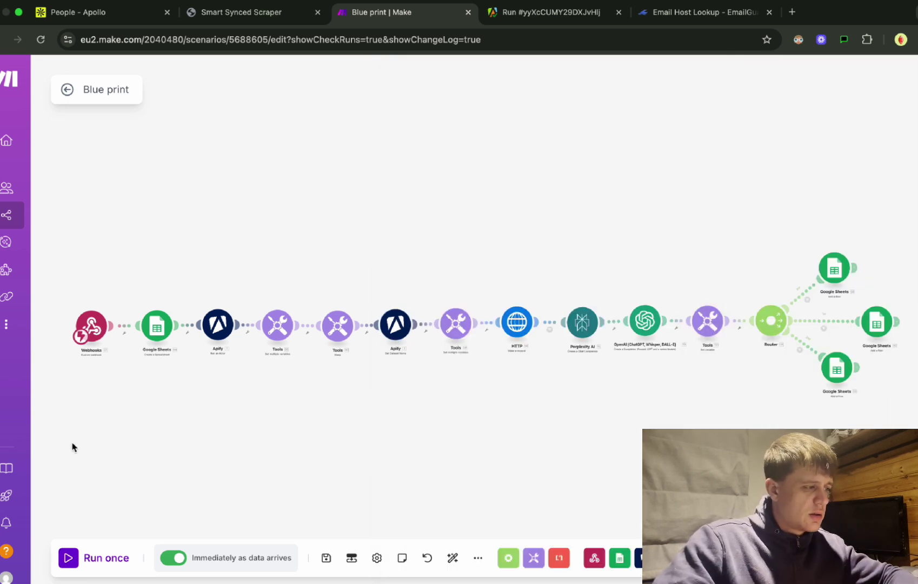
Step: Run the scenario once, submit the Smart Synced Scraper form to start scraping, and return to the Make scenario
click(64, 565)
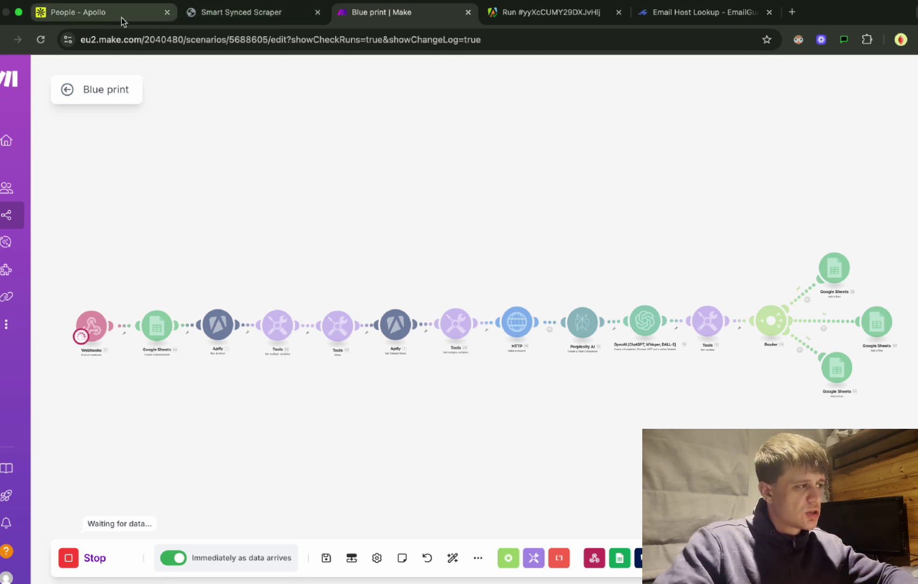
click(200, 16)
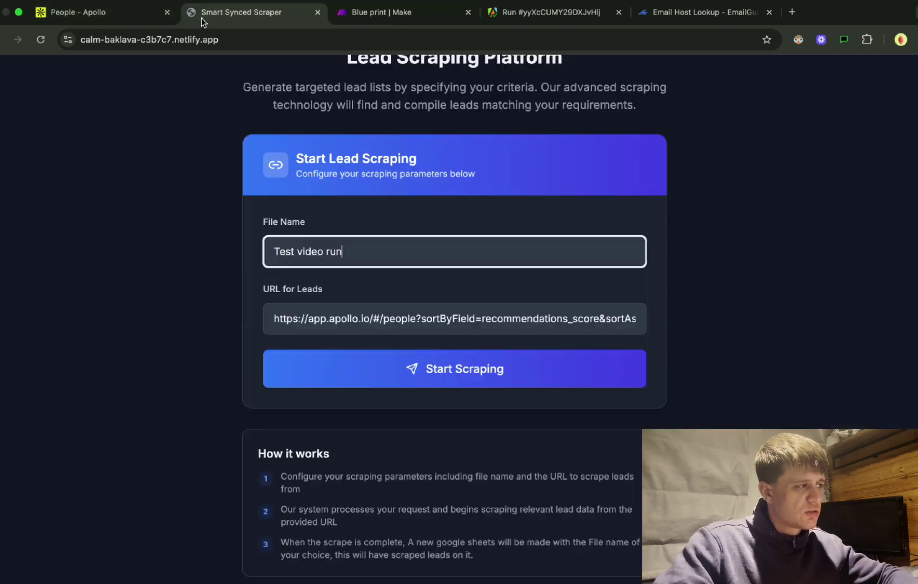
click(434, 375)
click(360, 13)
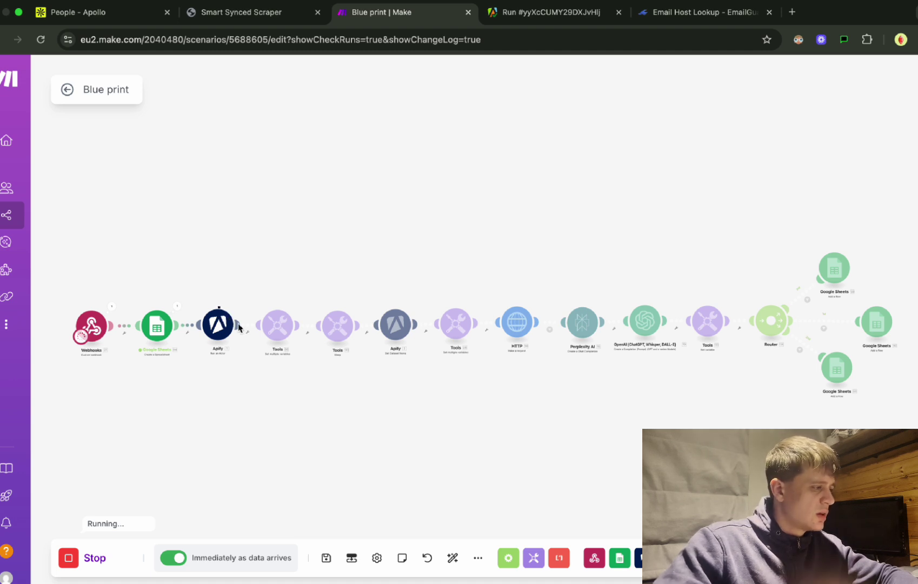
Step: Copy the Spreadsheet URL from the first Google Sheets module's output and open it in a new browser tab
click(176, 307)
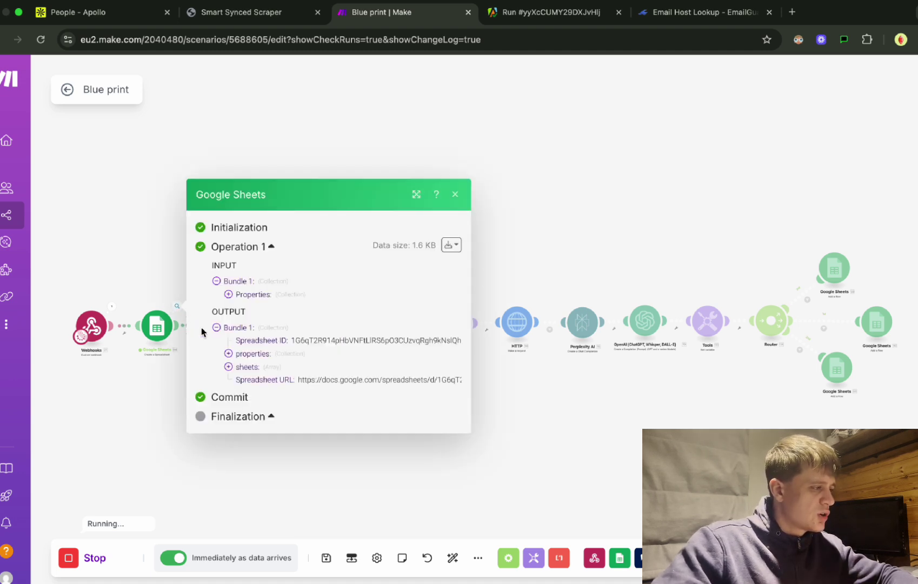
triple_click(341, 383)
key(super+c)
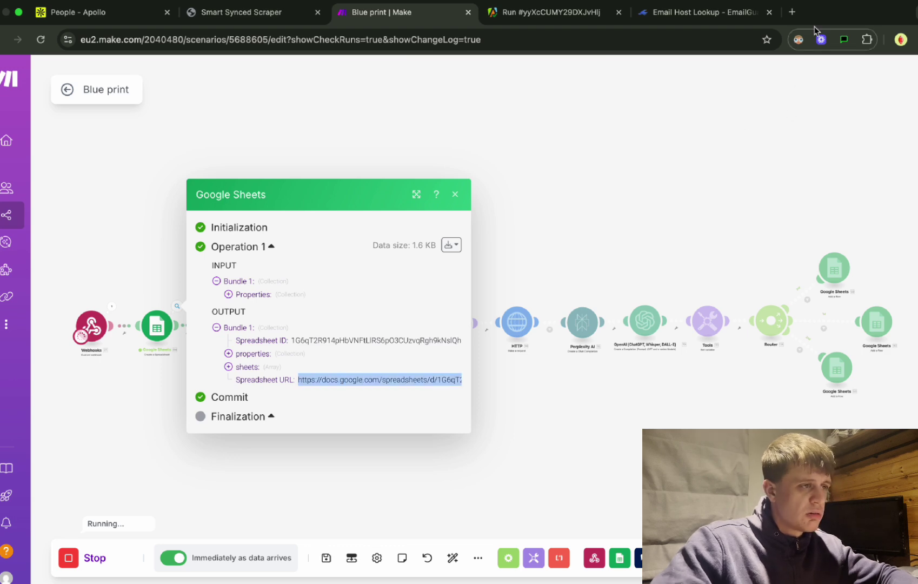
click(792, 12)
key(super+v)
key(Return)
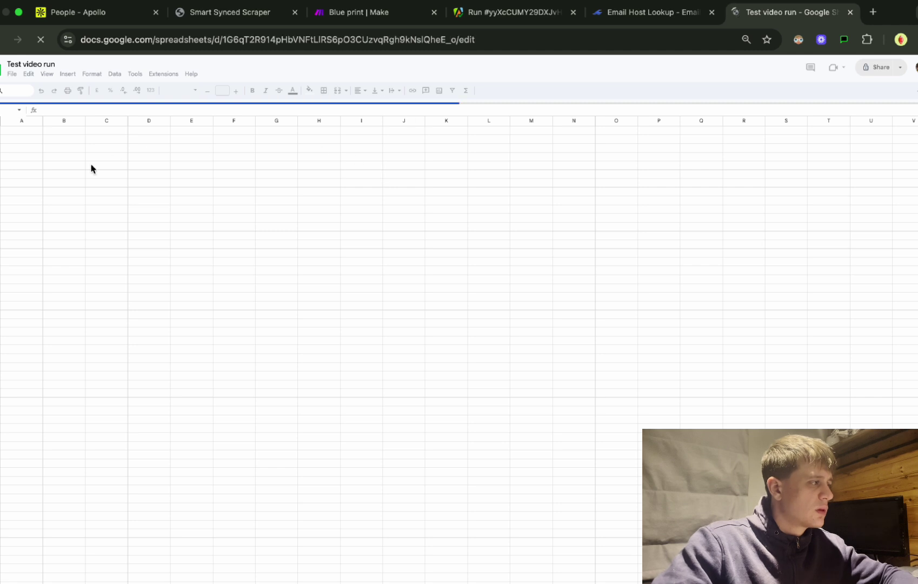
Step: Check the submission status on the Smart Synced Scraper form, then return to the Make scenario and close the Google Sheets output
click(208, 13)
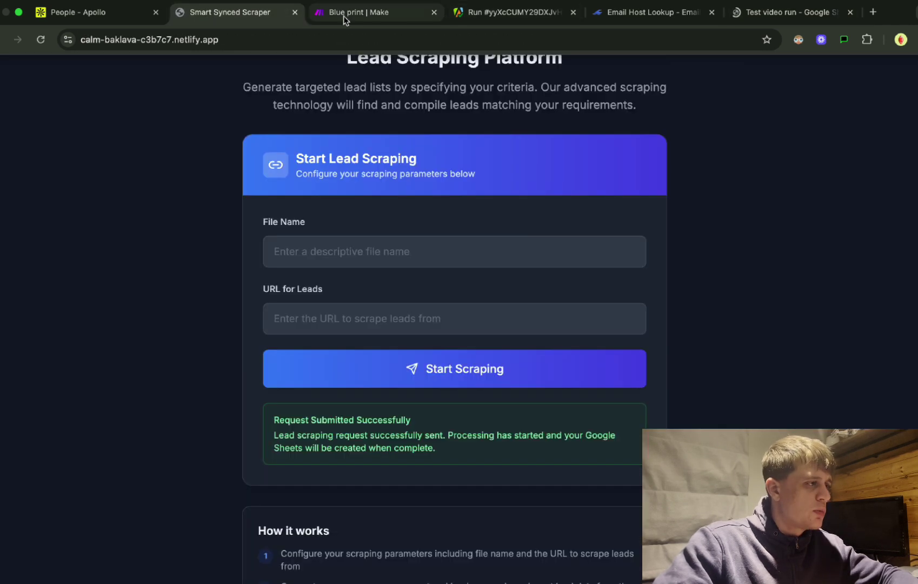
click(344, 13)
click(558, 399)
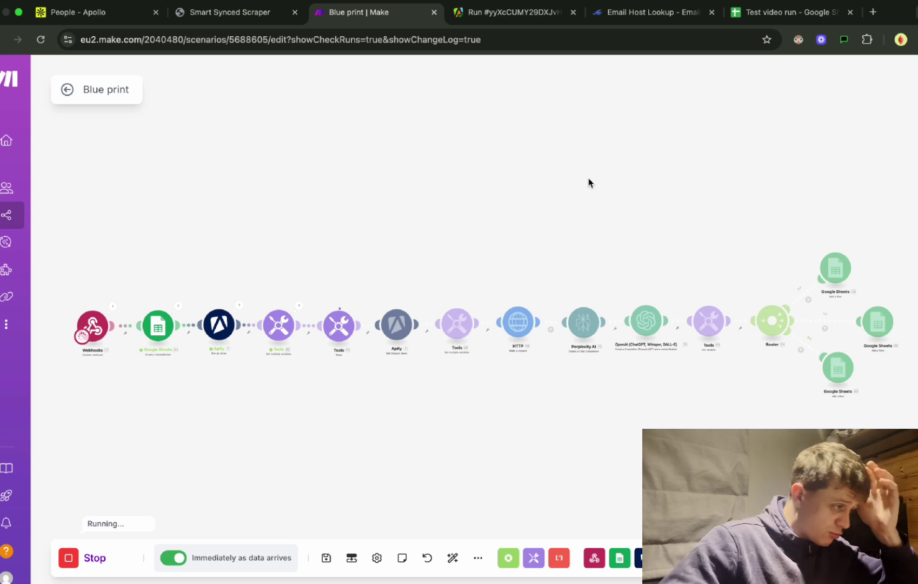
Step: Inspect the run outputs of the two Set multiple variables modules for the sheet and dataset IDs and the lead's details
click(301, 305)
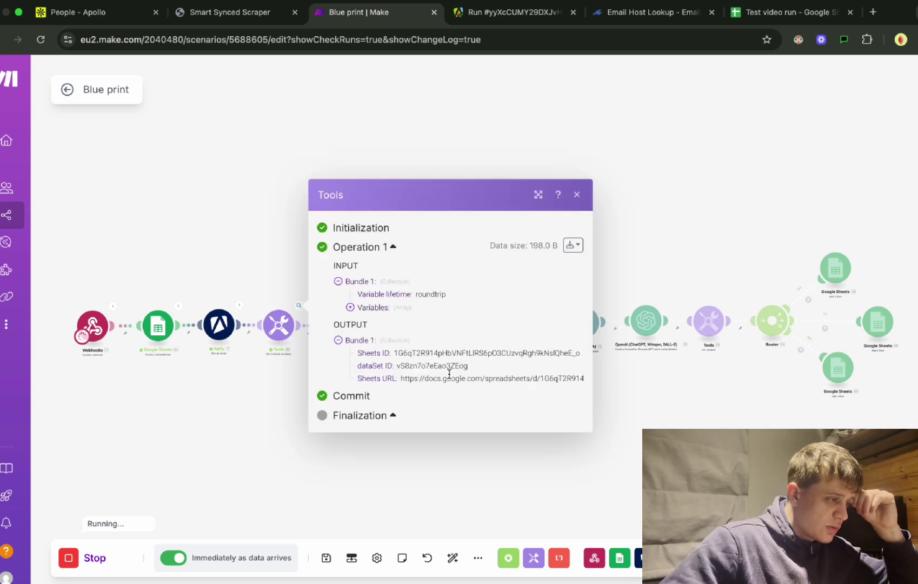
click(644, 403)
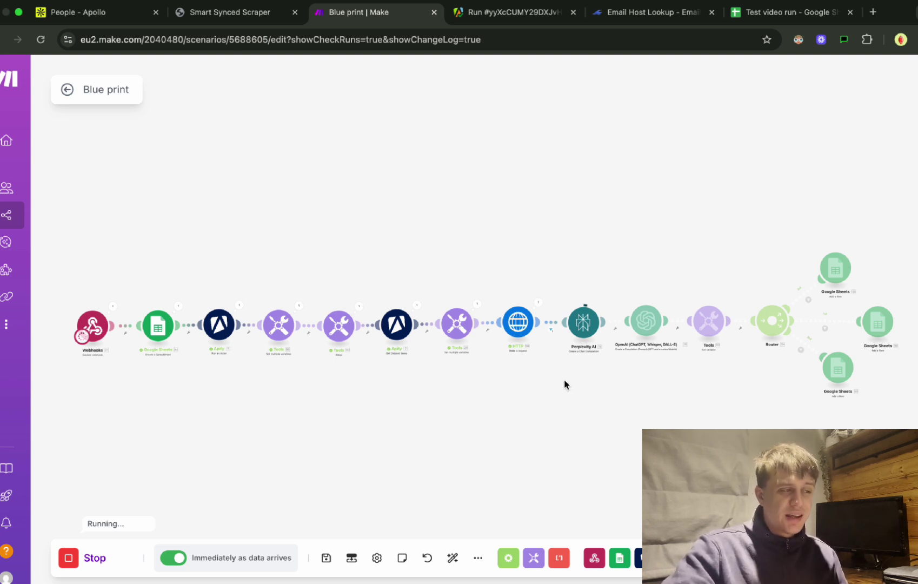
click(476, 306)
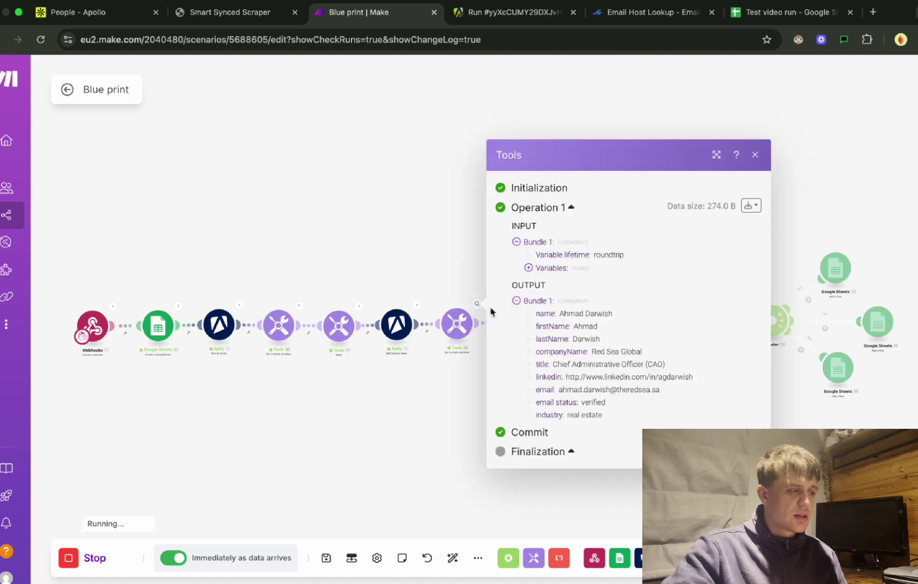
click(439, 212)
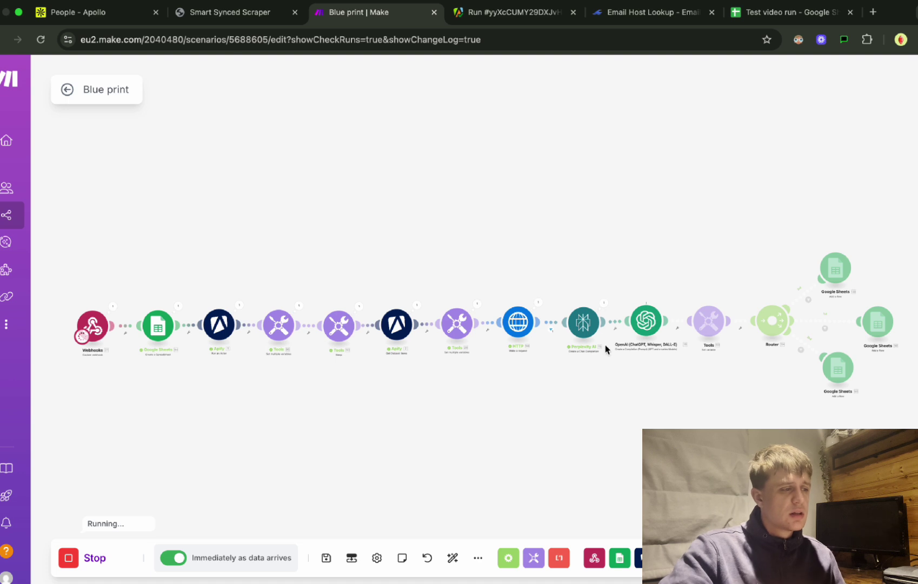
Step: Examine the Perplexity AI module's output, expanding Choices down to the message content to read the lead research
click(604, 303)
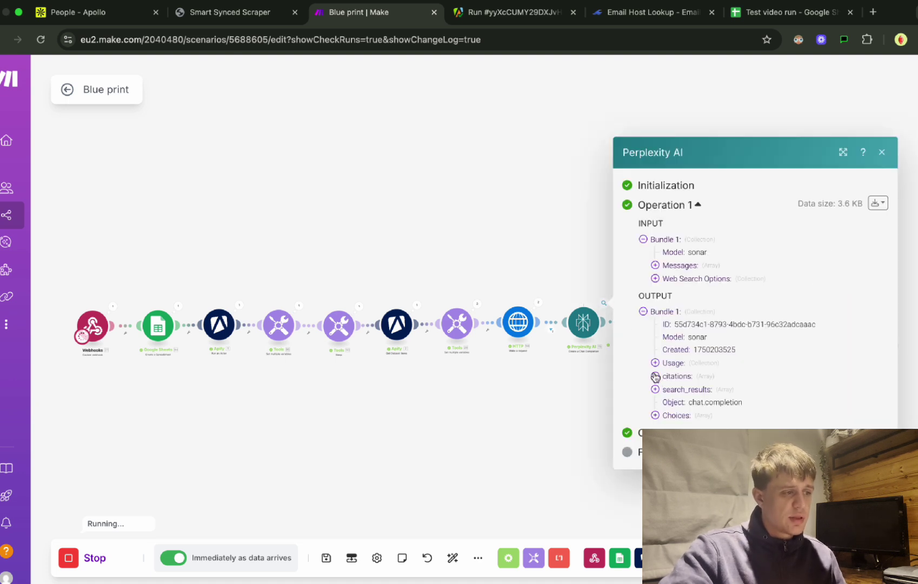
click(655, 389)
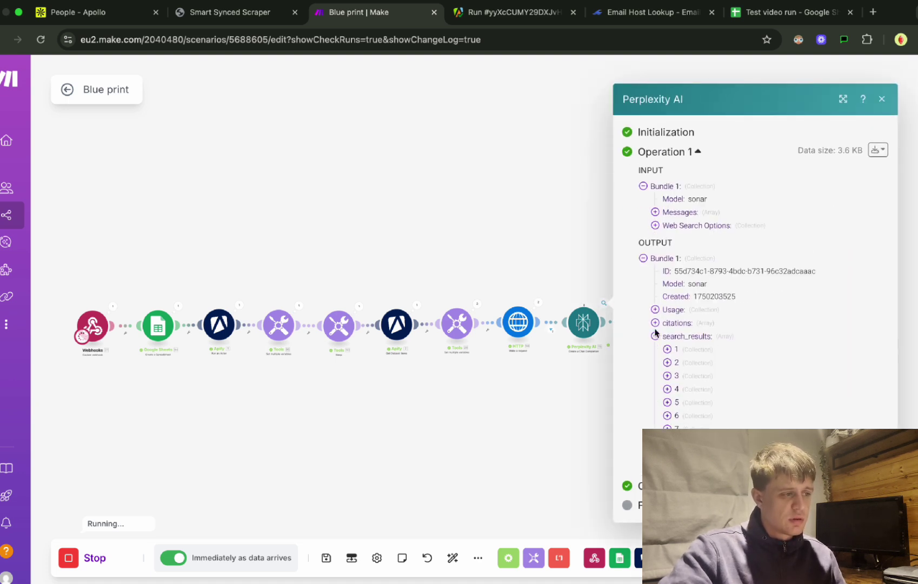
click(656, 339)
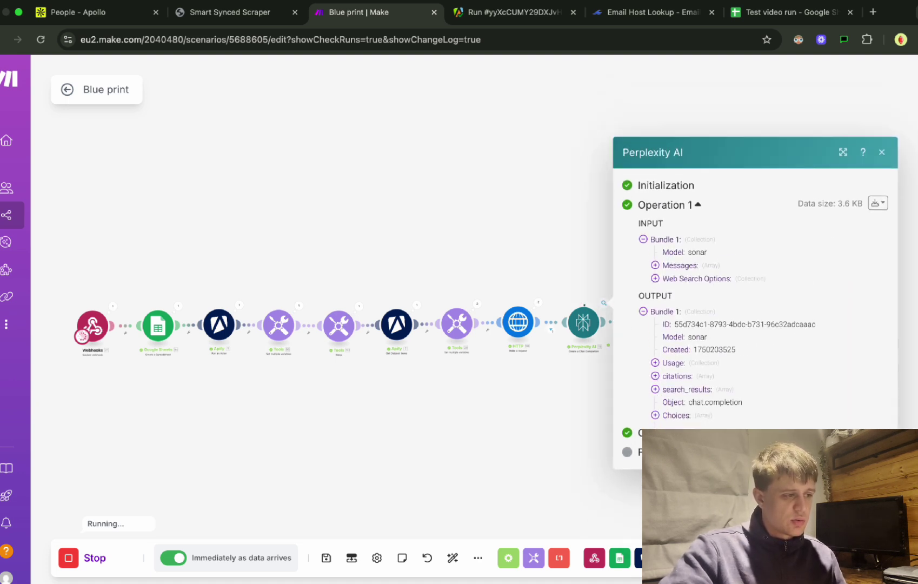
click(655, 415)
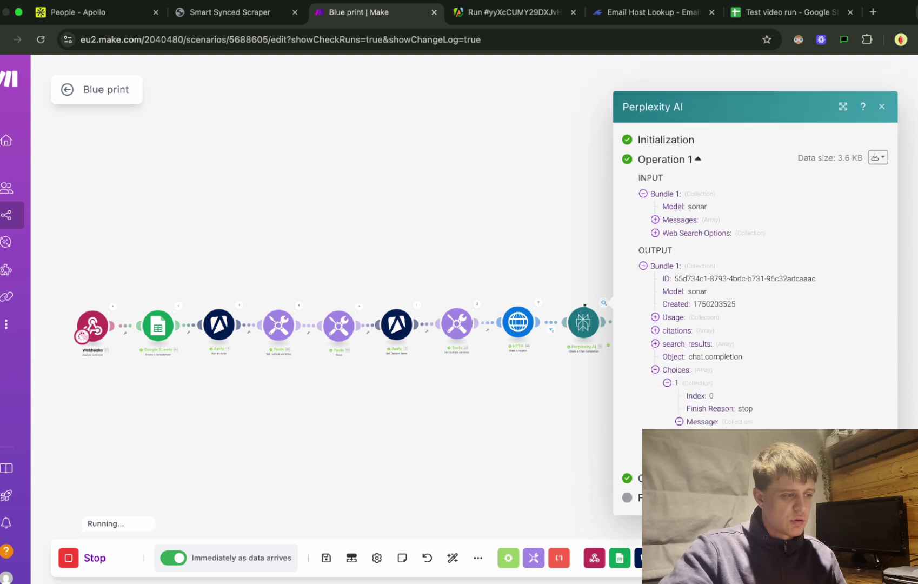
click(680, 420)
click(691, 415)
scroll(706, 298, down, 1)
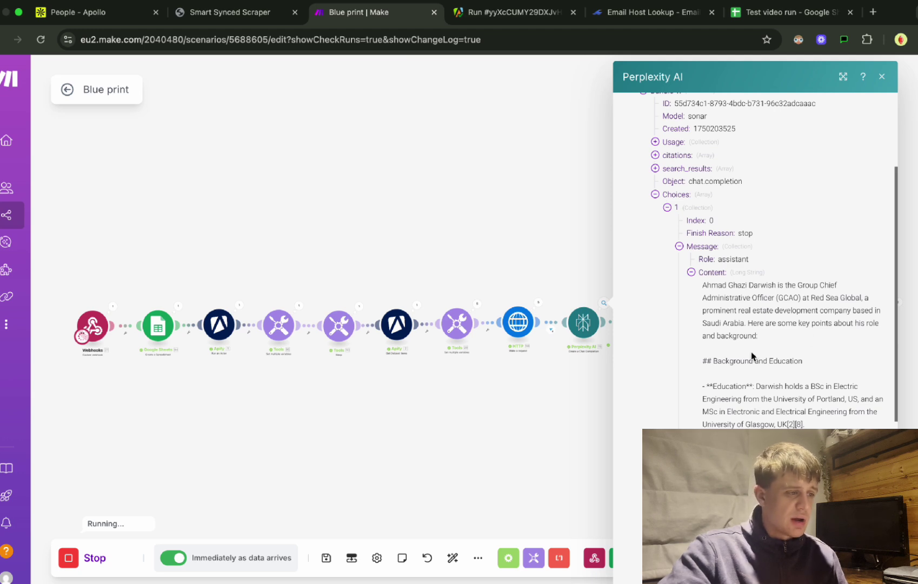
scroll(786, 352, down, 2)
scroll(787, 352, down, 12)
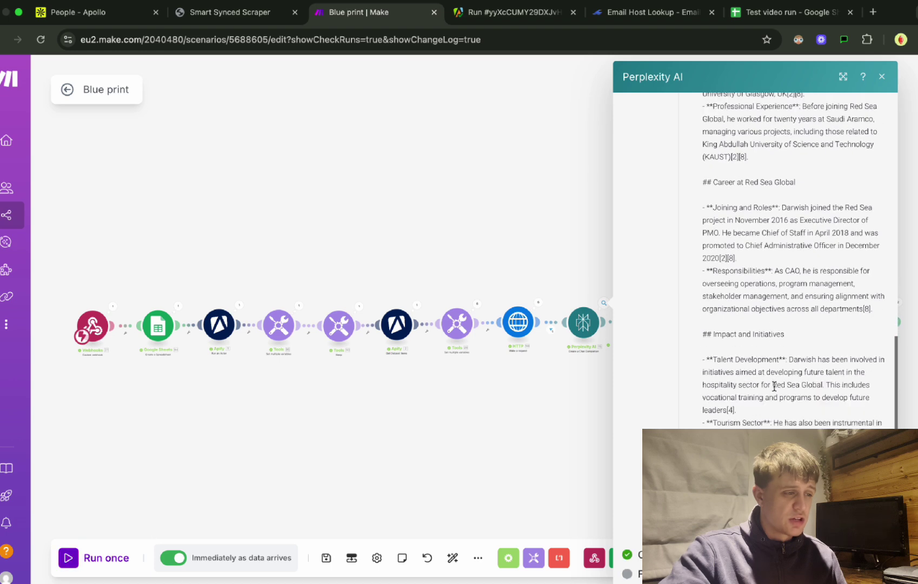
scroll(783, 361, up, 8)
scroll(783, 361, up, 6)
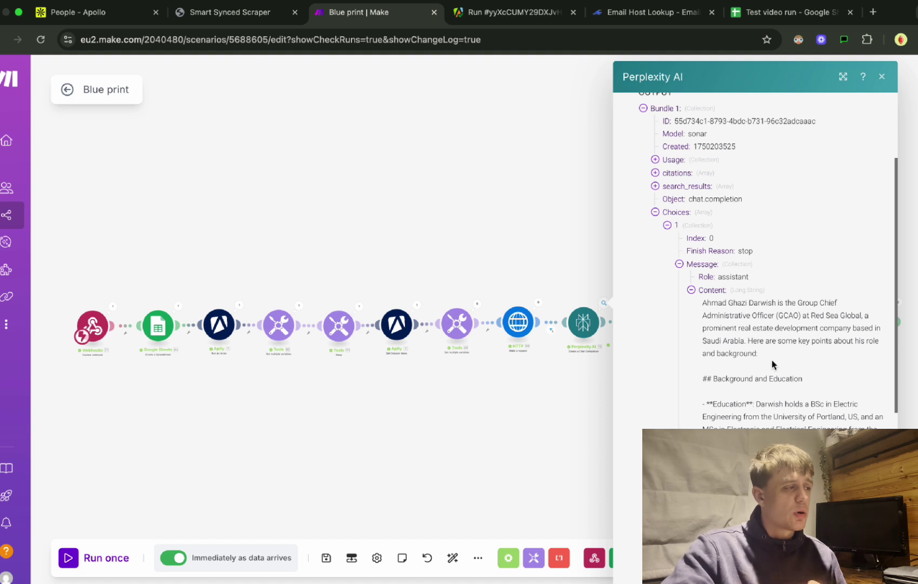
click(550, 249)
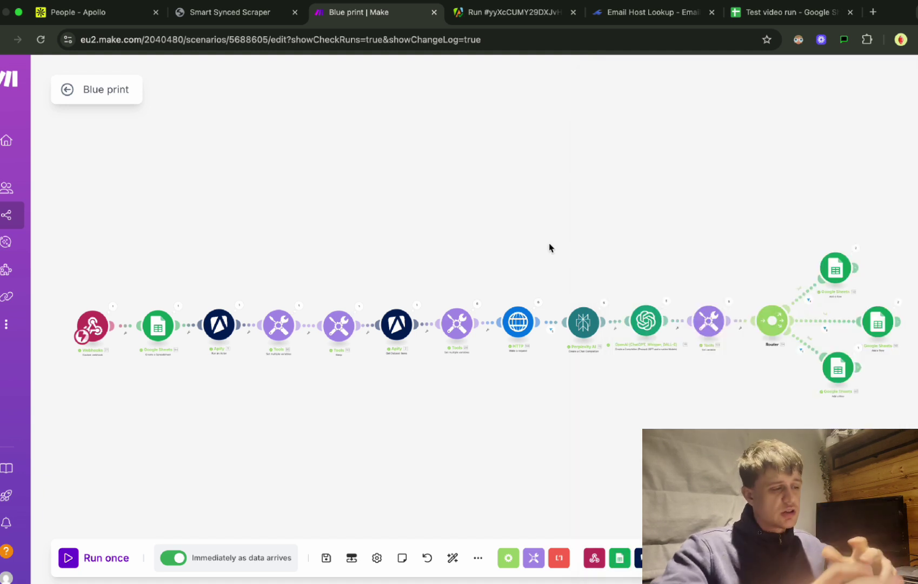
Step: Examine the personalised email opening in the Result of the OpenAI module's first operation, then close the output
click(666, 302)
click(710, 267)
scroll(757, 325, down, 2)
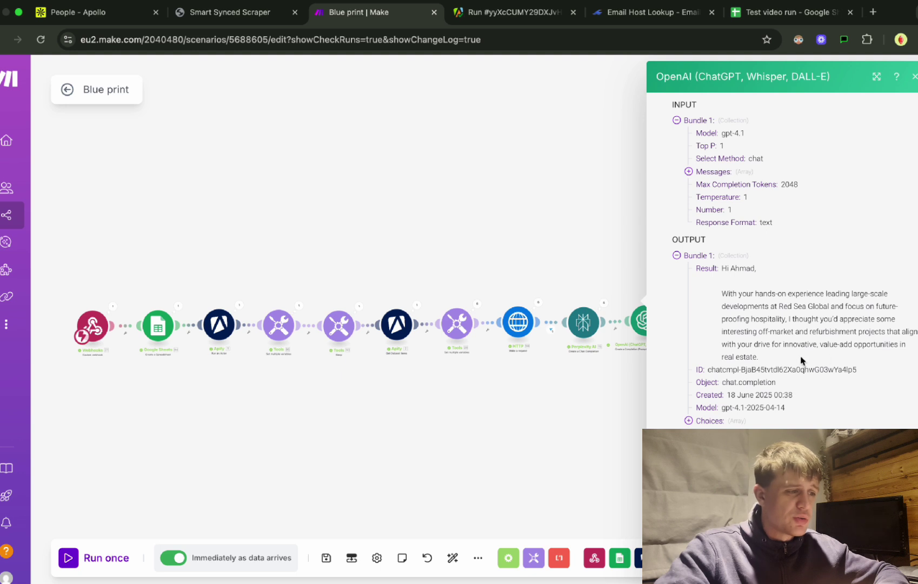
drag(758, 357, 696, 285)
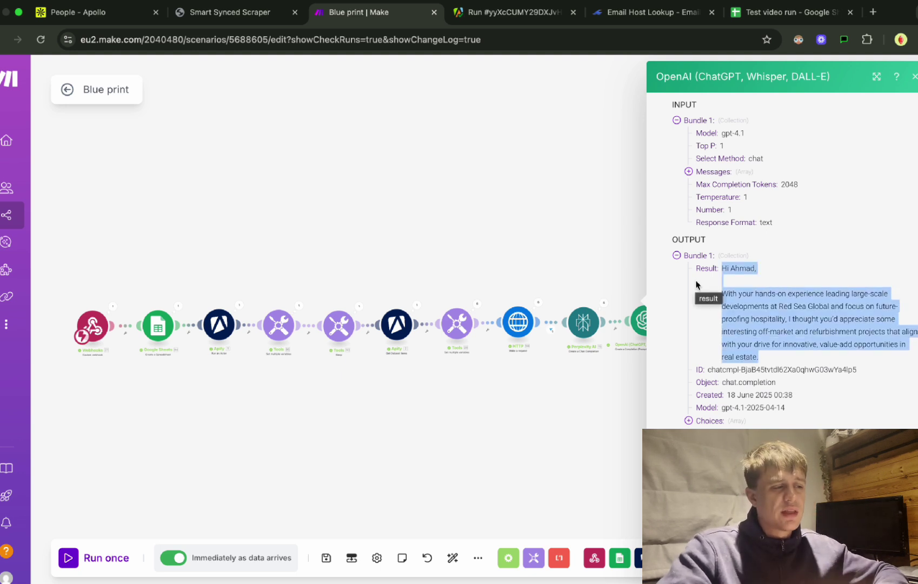
click(560, 232)
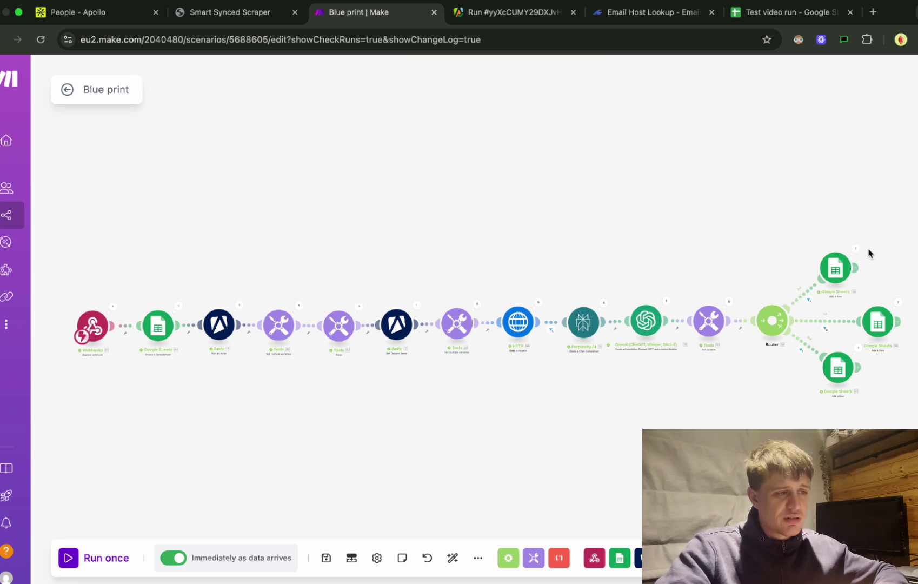
Step: Switch to the Test video run spreadsheet and examine the generated emails and the first lead's full research text in column I
click(756, 15)
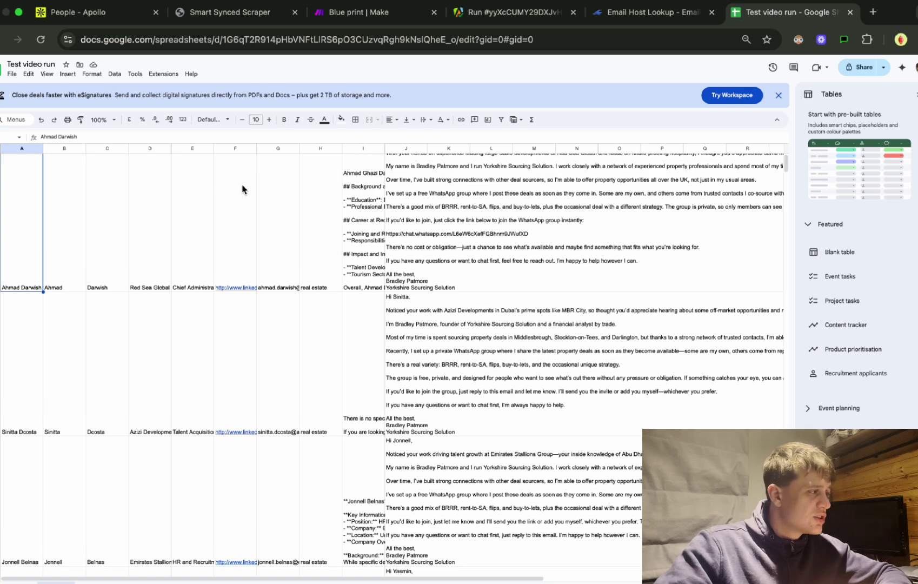
click(414, 238)
click(425, 332)
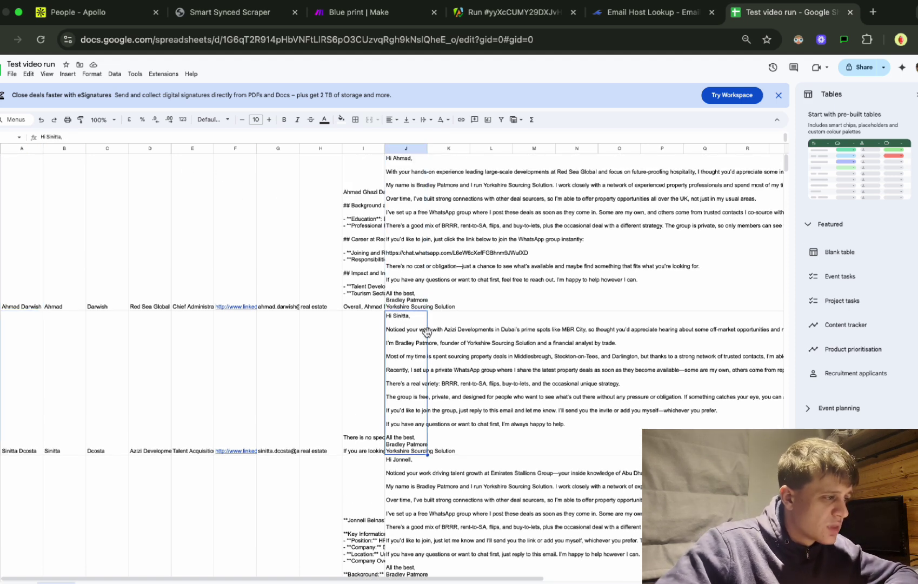
scroll(429, 391, down, 2)
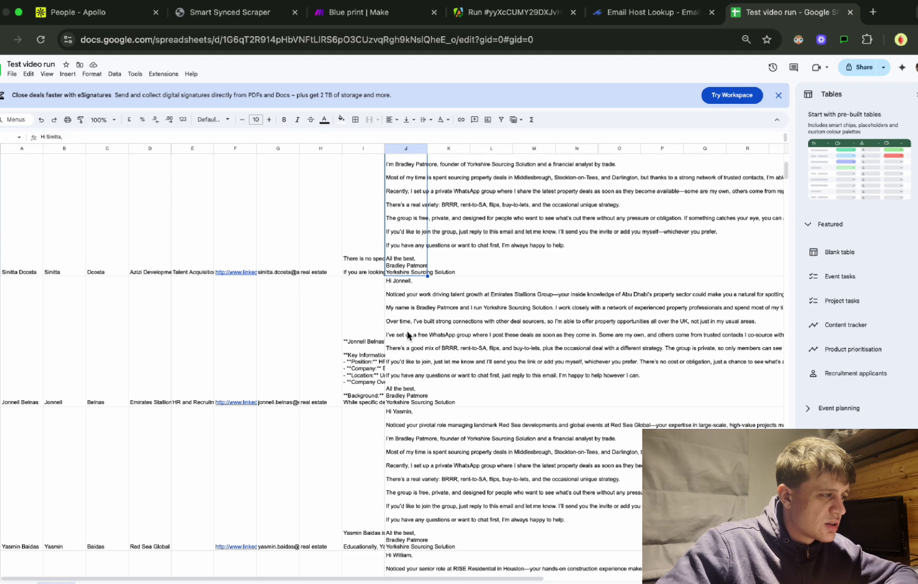
double_click(368, 263)
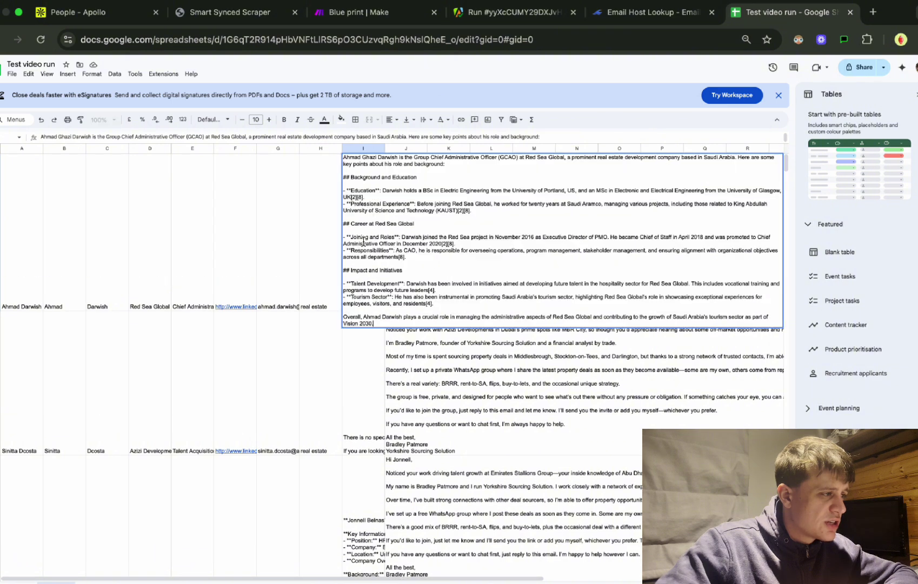
click(453, 370)
click(442, 212)
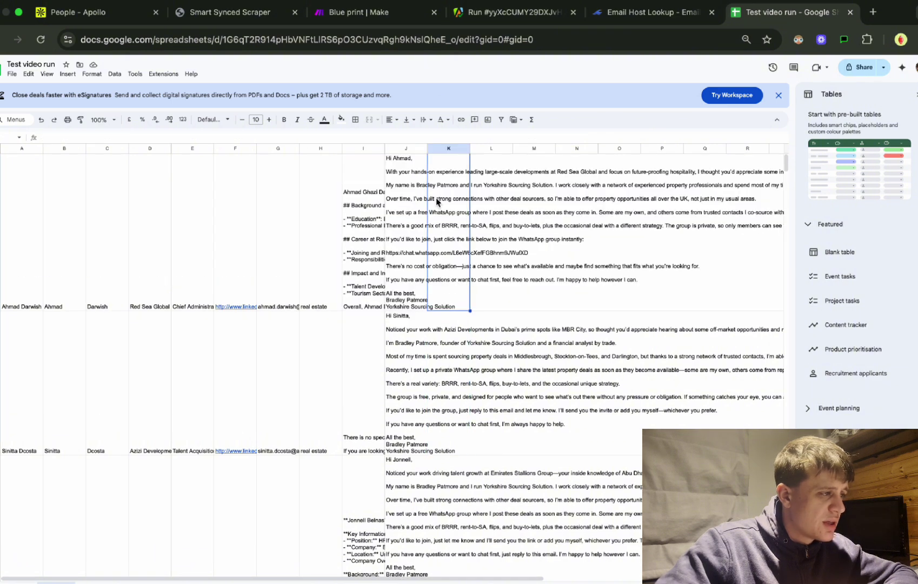
Step: Read the first lead's full personalised email in column J, then look through the remaining lead rows
double_click(421, 204)
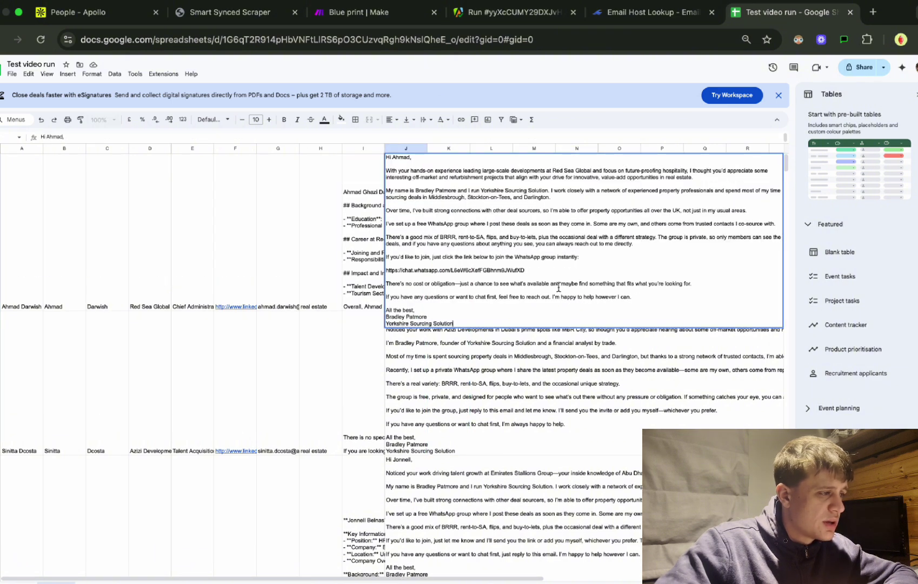
drag(559, 289, 387, 169)
click(426, 389)
scroll(346, 350, down, 10)
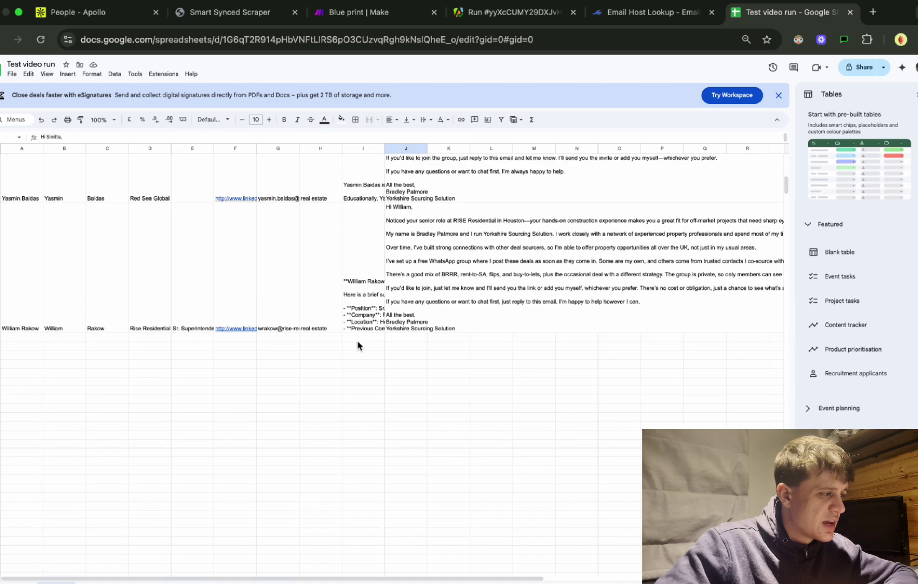
scroll(433, 303, up, 5)
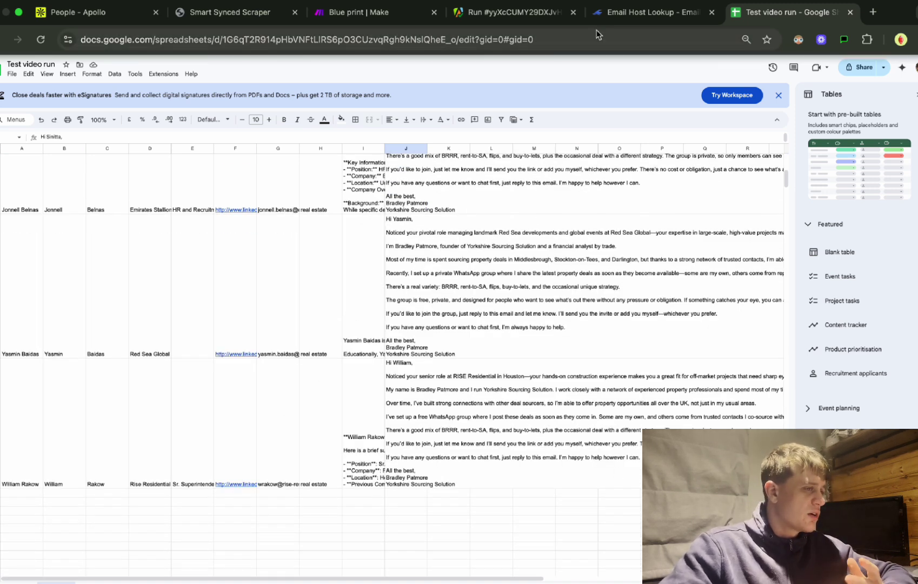
Step: Return to the Blue print scenario in Make and review the whole module chain from webhook to Google Sheets
click(404, 10)
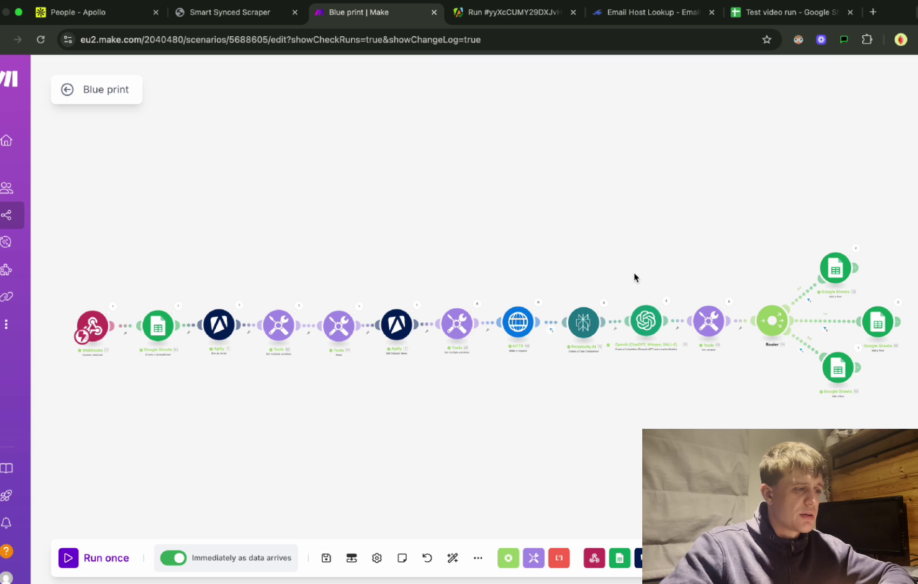
drag(584, 260, 652, 241)
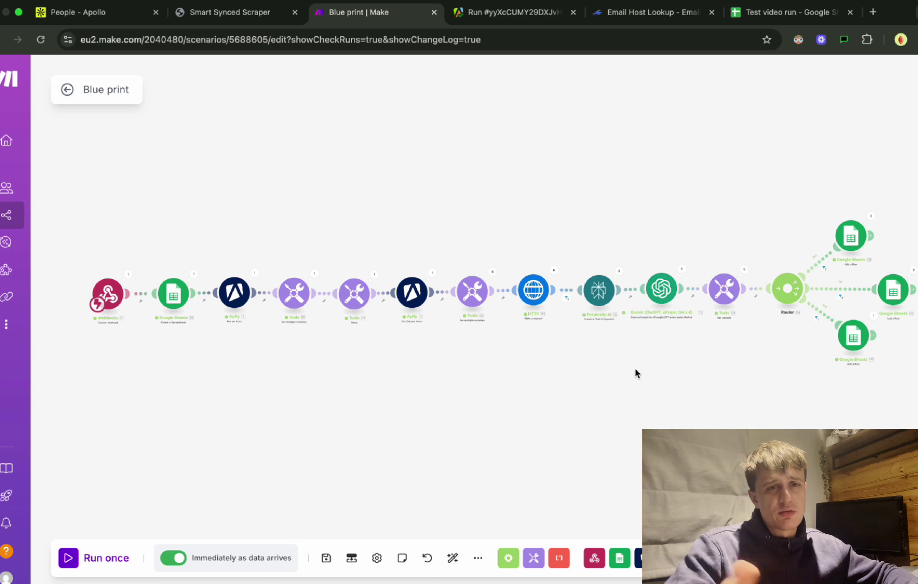
scroll(637, 378, up, 2)
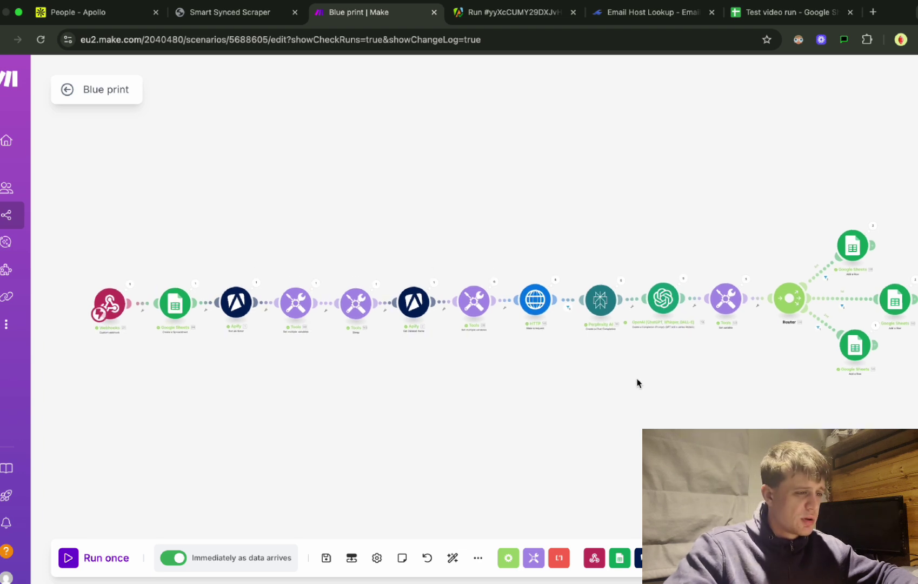